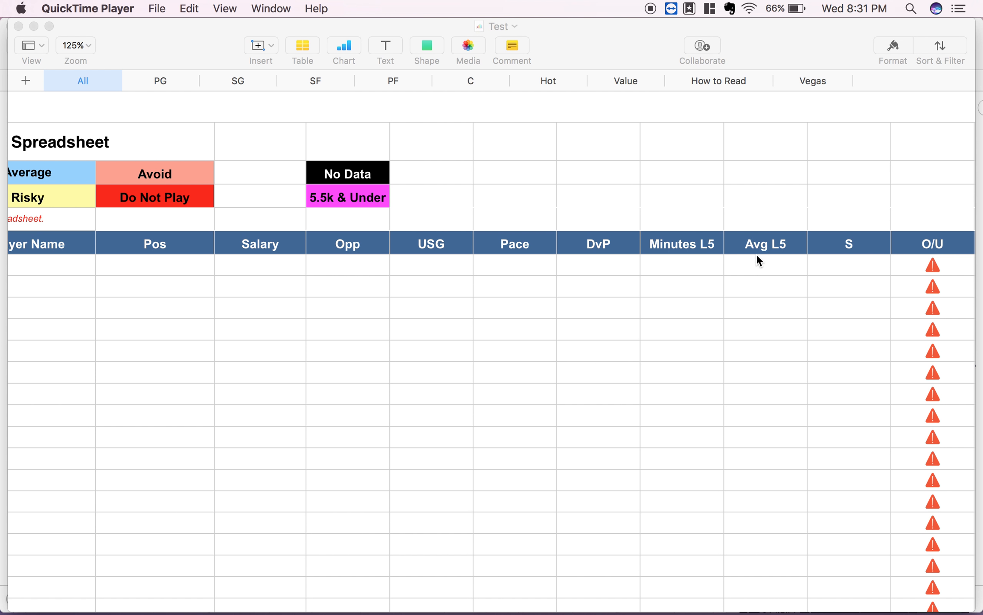
Examine the column headings of the empty All sheet, from Grade across to the last Spread column
scroll(777, 255, "right", 5)
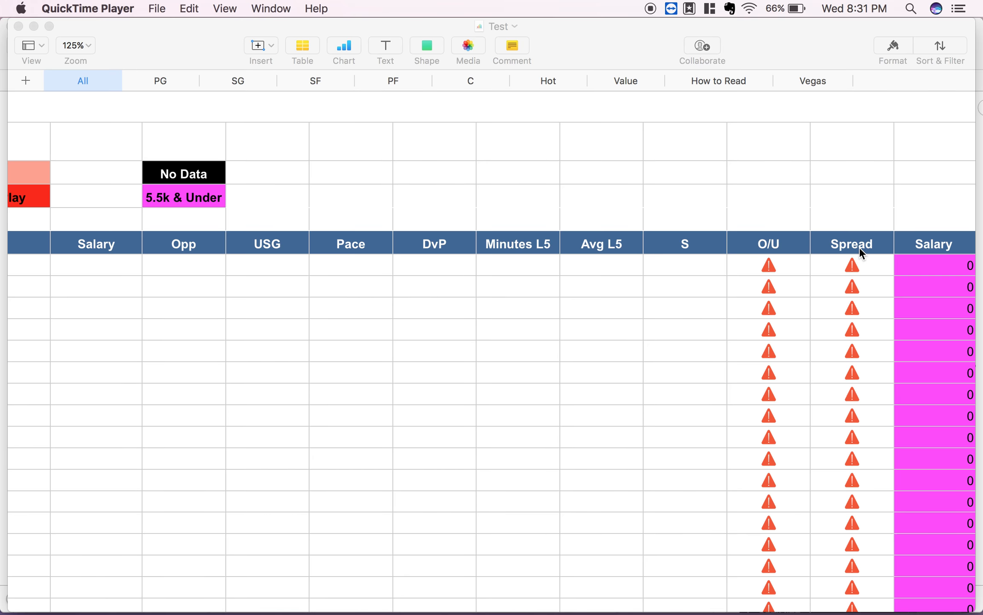
scroll(859, 247, "right", 5)
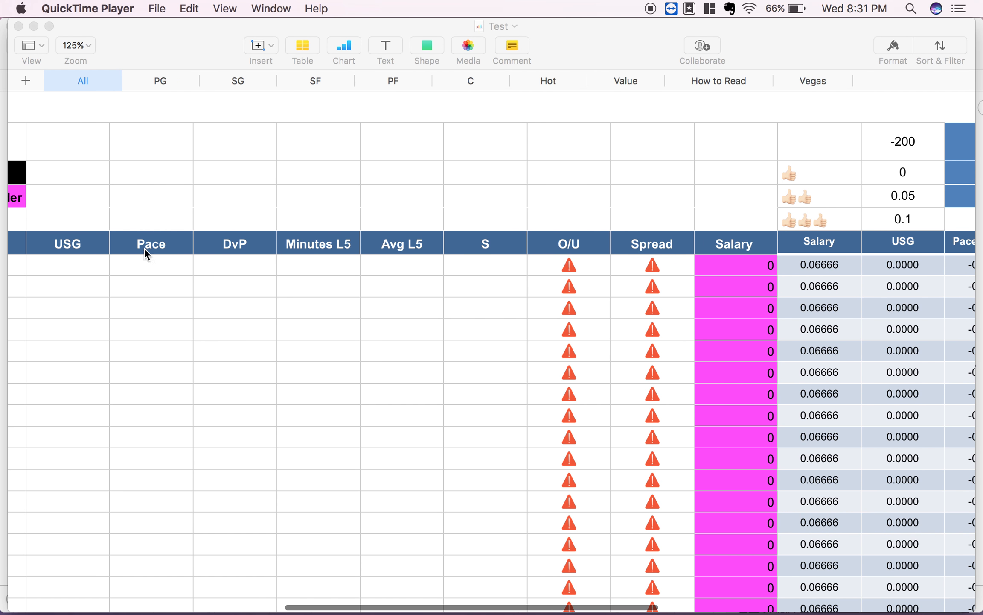
scroll(574, 248, "right", 2)
scroll(574, 248, "right", 10)
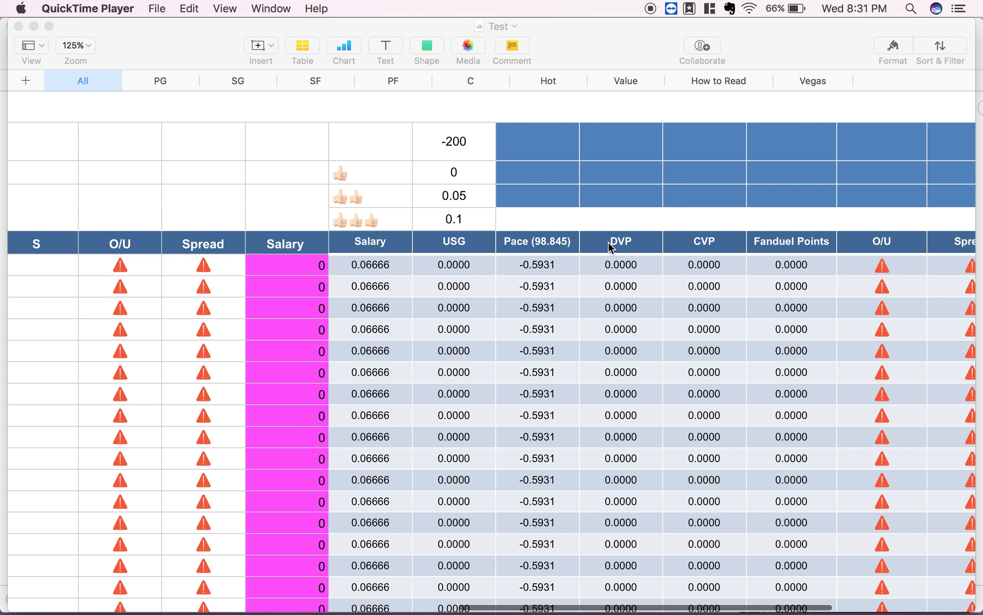
scroll(632, 243, "right", 2)
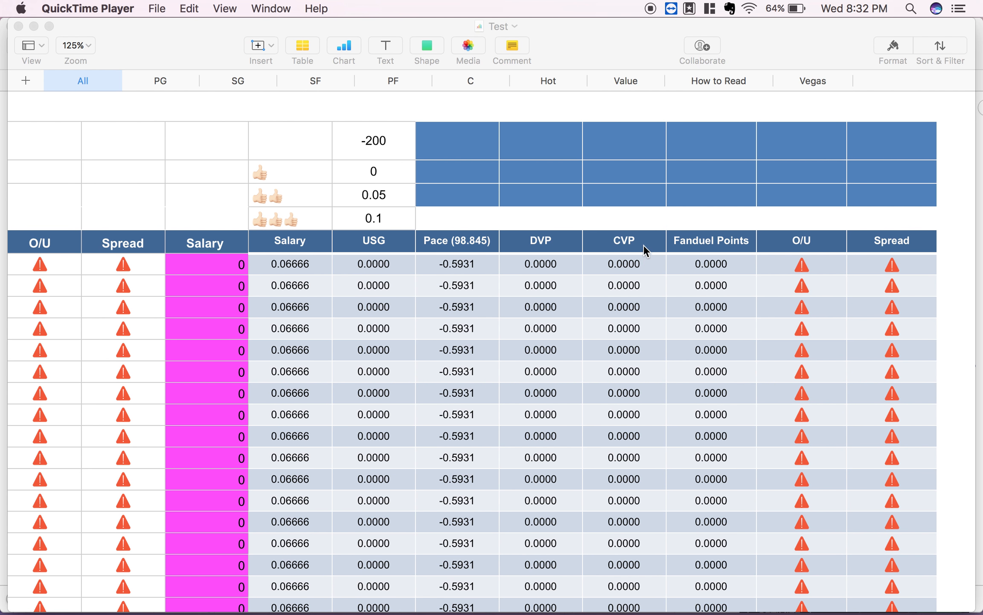
scroll(643, 261, "right", 3)
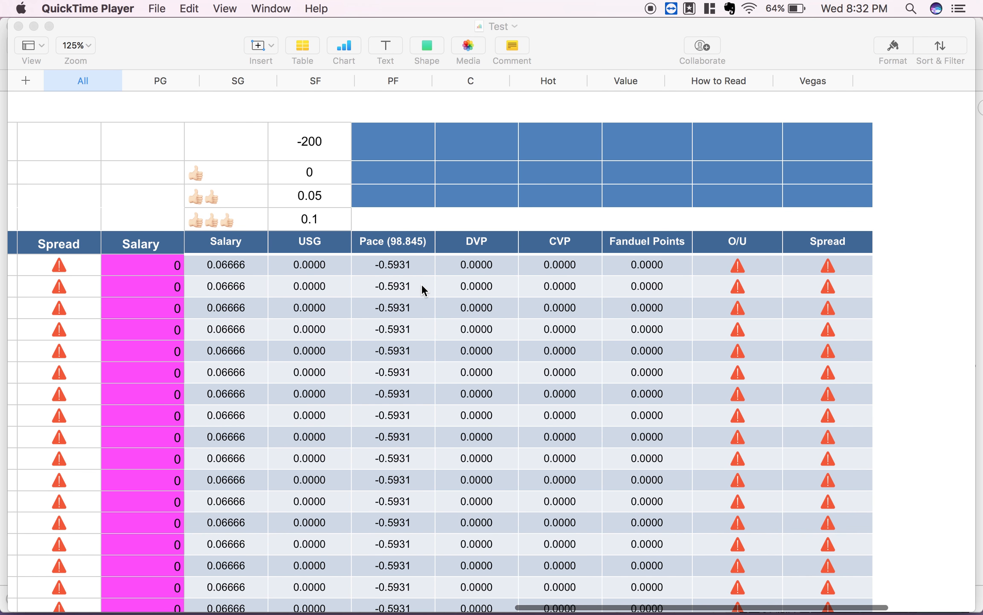
scroll(423, 287, "left", 10)
scroll(422, 288, "left", 15)
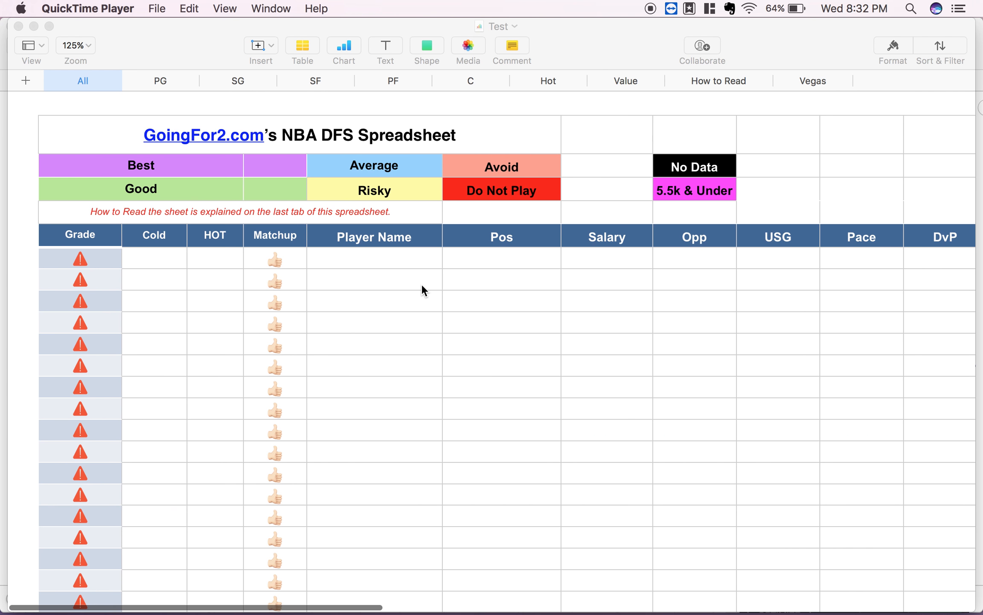
Switch to the open Players List 10/18 spreadsheet in Numbers and look over its player table
left_click(269, 6)
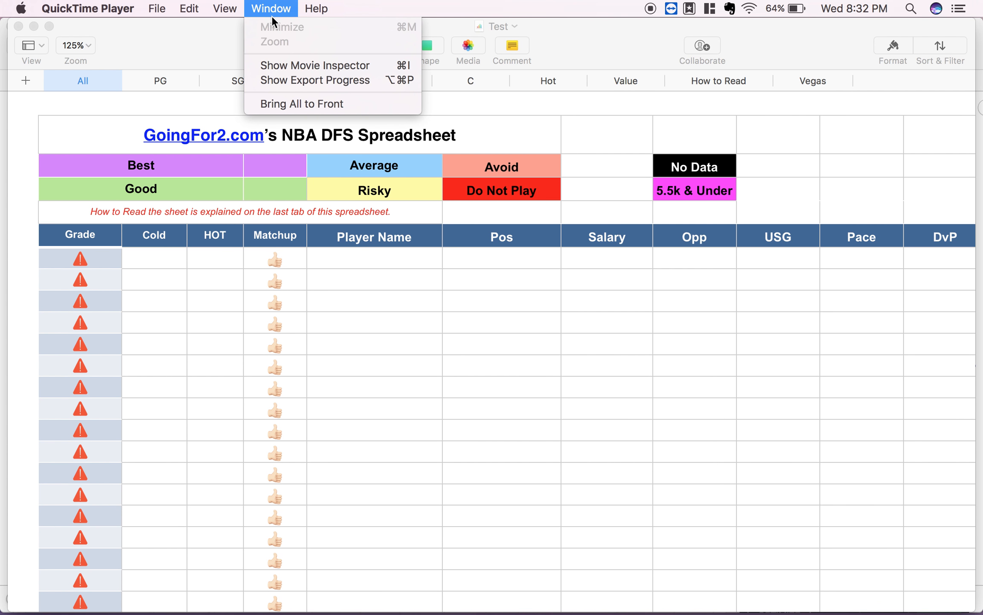
left_click(368, 2)
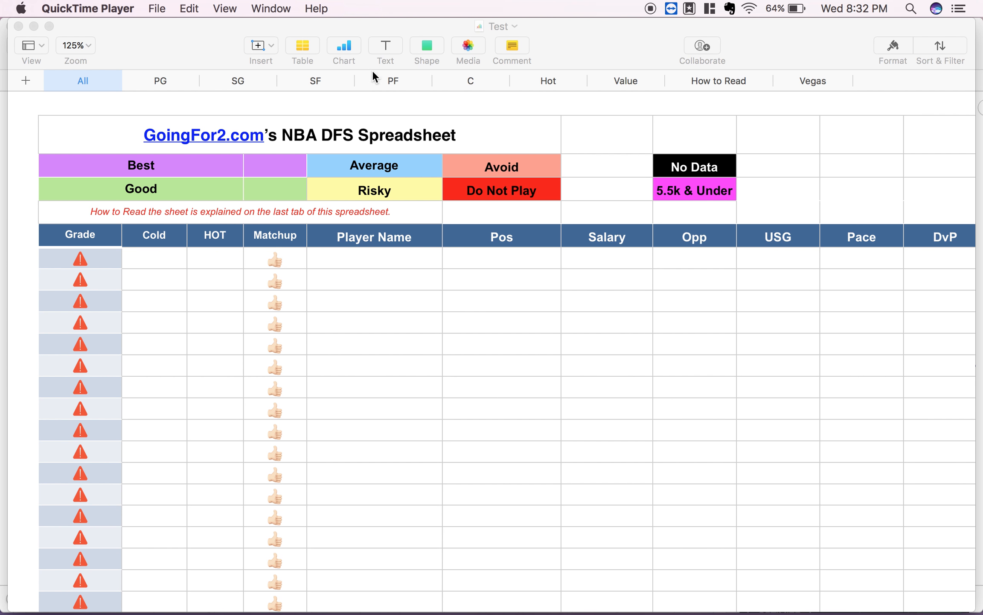
left_click(612, 51)
left_click(456, 8)
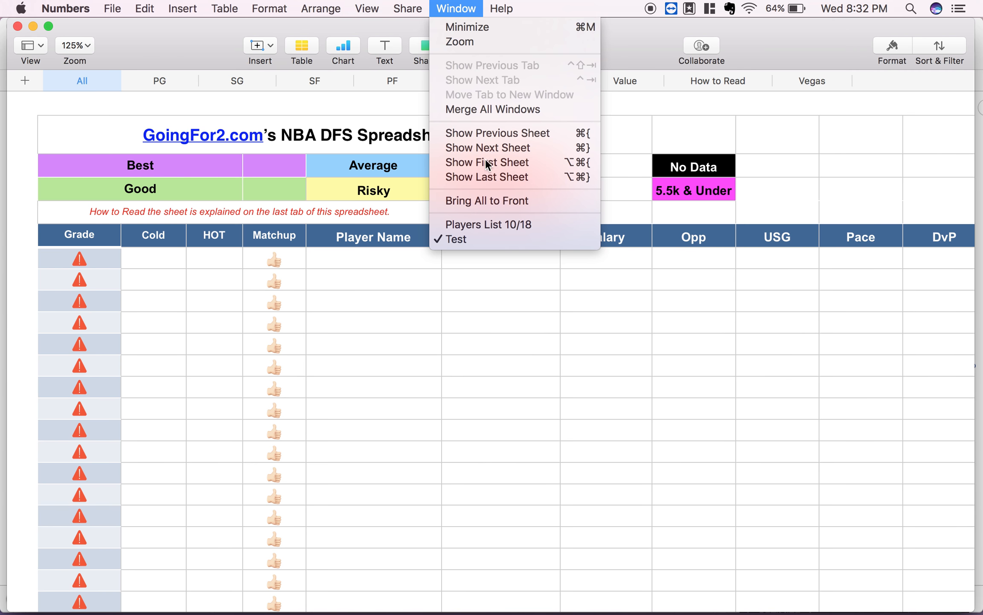
left_click(487, 225)
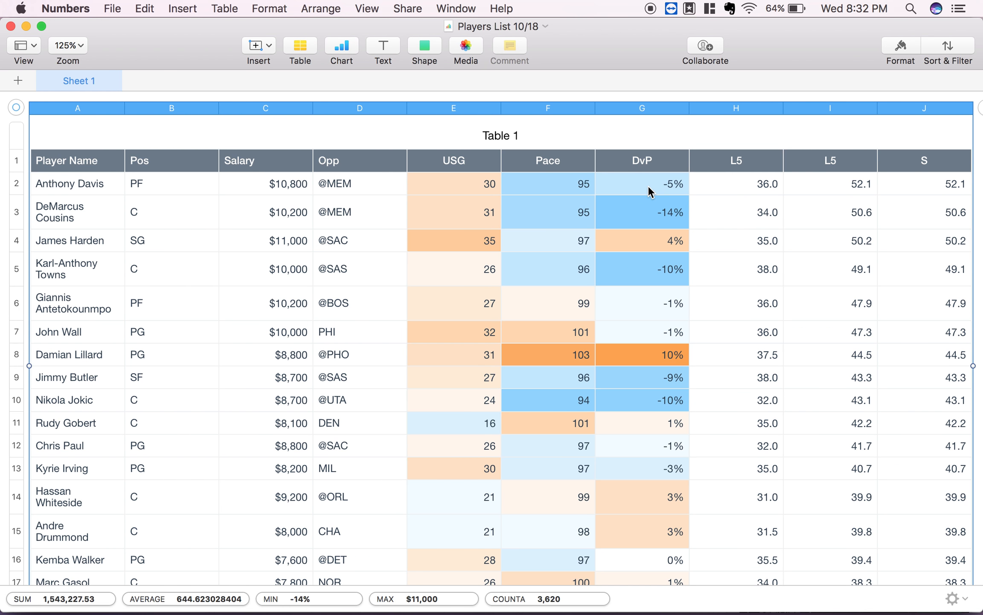
scroll(744, 197, "right", 3)
scroll(743, 197, "left", 3)
Return to the Test spreadsheet and paste the copied player table starting at the first empty Player Name cell, E6
left_click(451, 10)
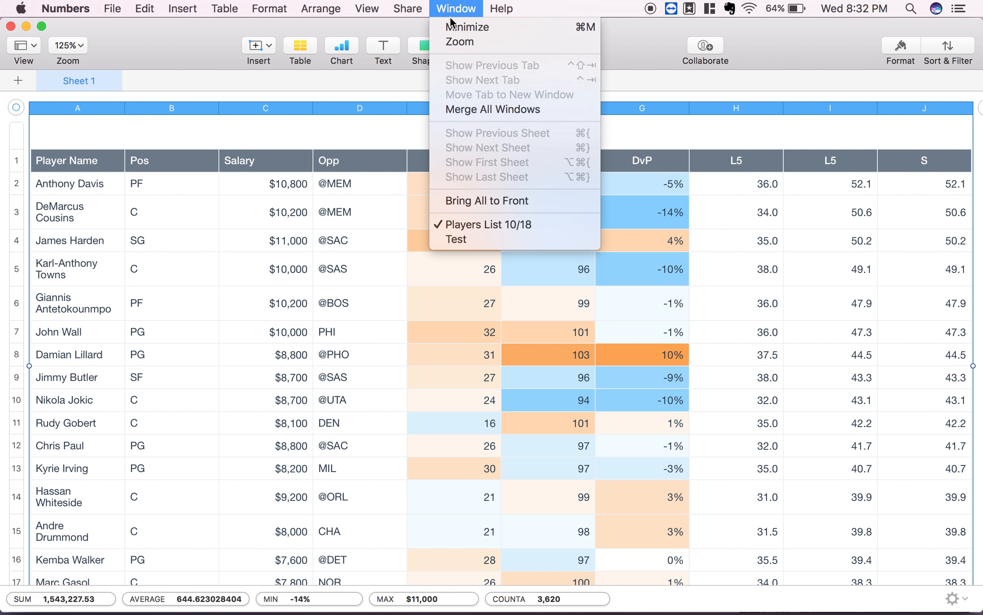
left_click(465, 239)
left_click(383, 265)
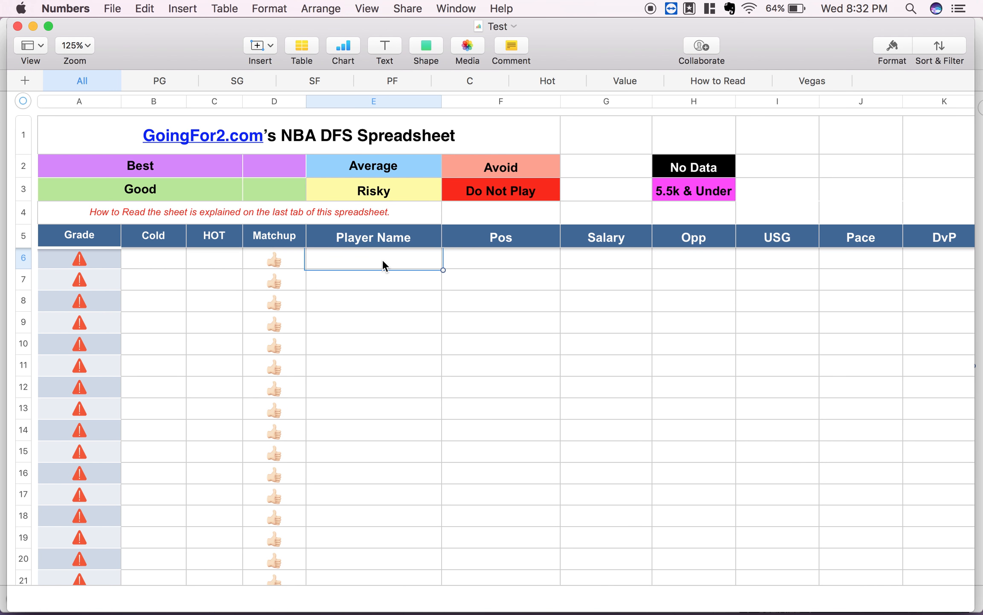
key("super+v")
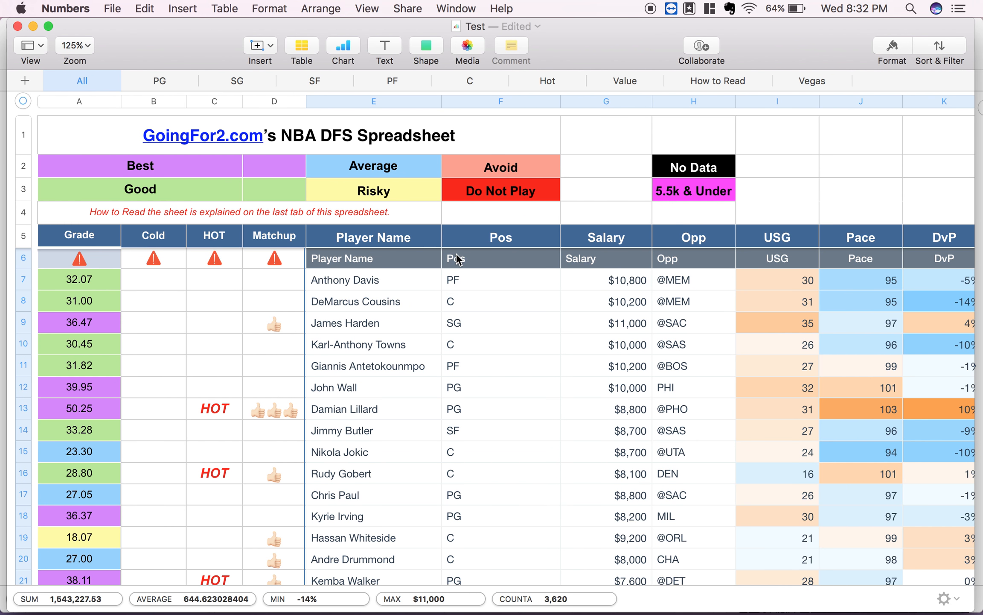
Delete row 6, which holds the duplicate header pasted with the player data
left_click(22, 258)
left_click(36, 261)
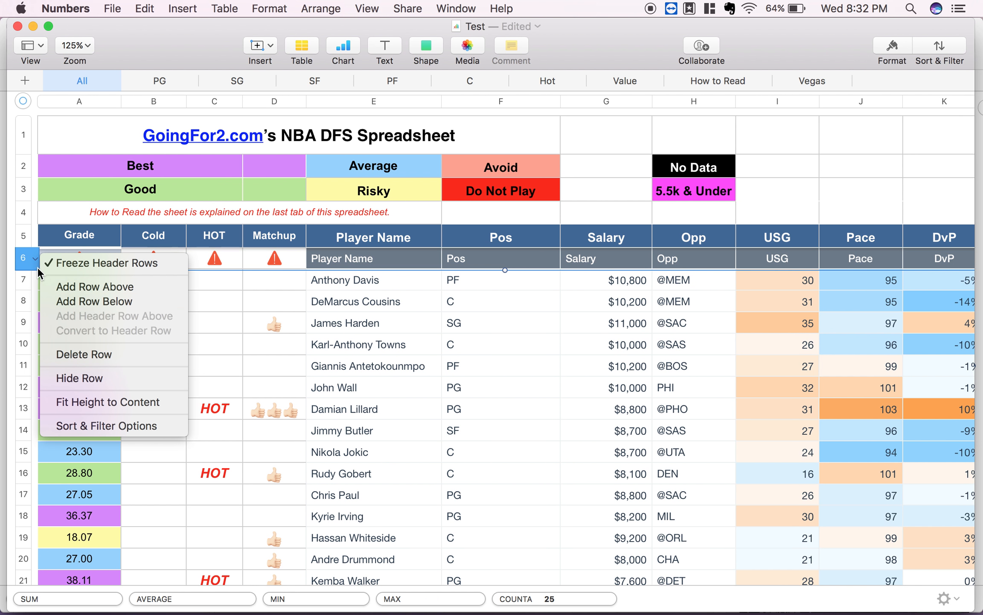
key("Escape")
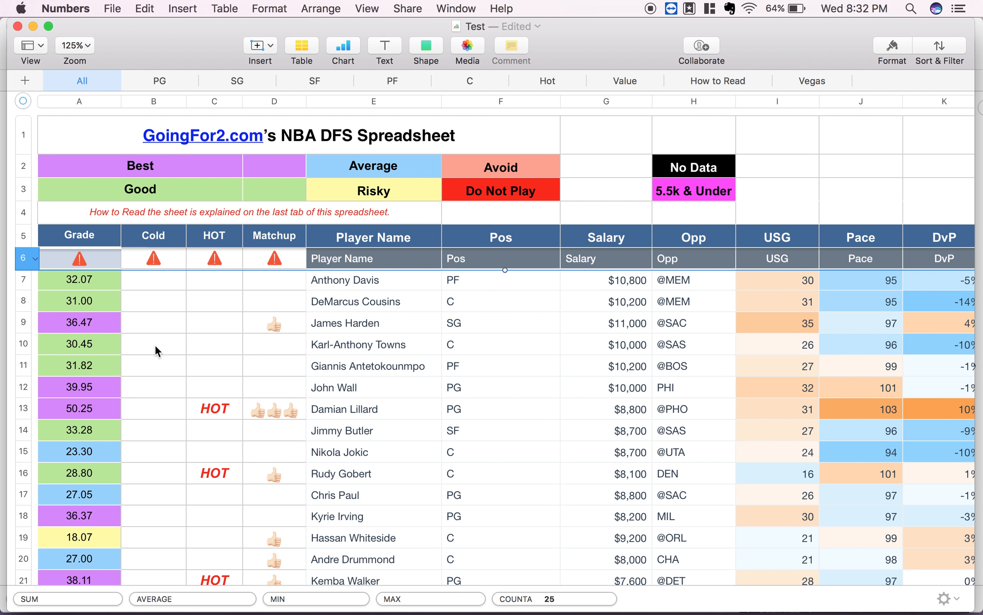
key("super+BackSpace")
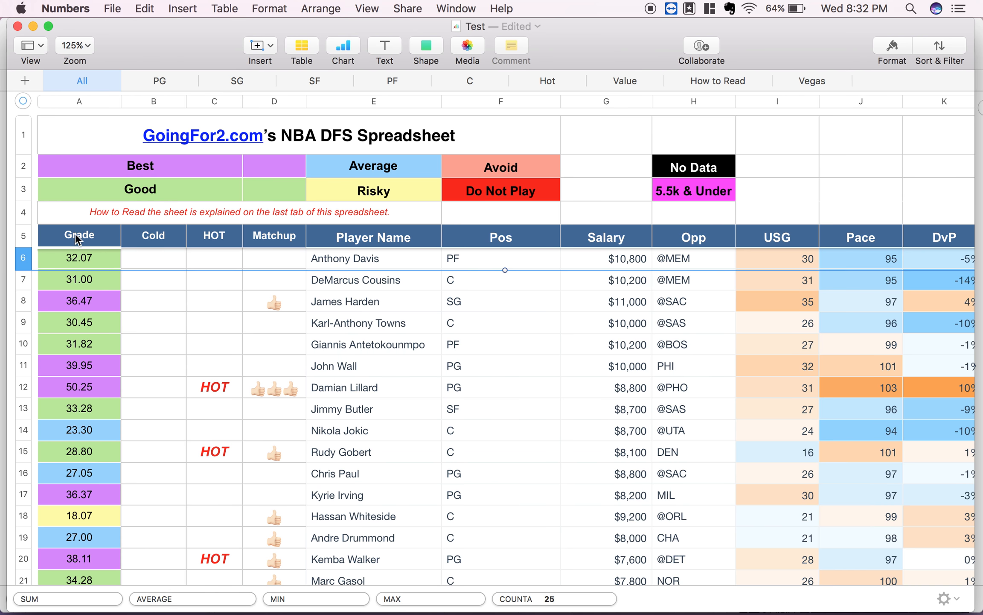
Sort the All sheet by the Grade column in descending order
left_click(114, 101)
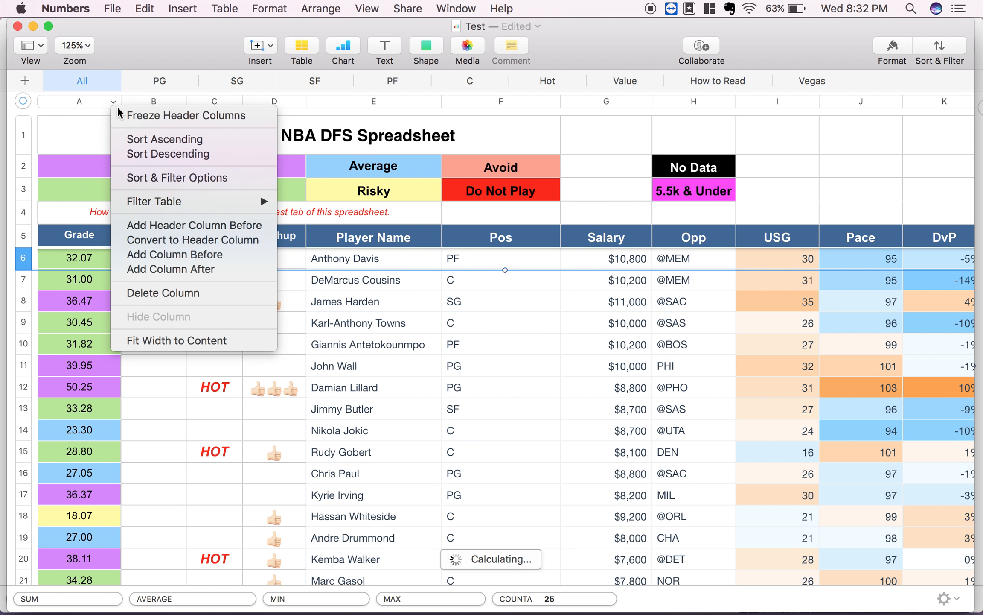
left_click(134, 154)
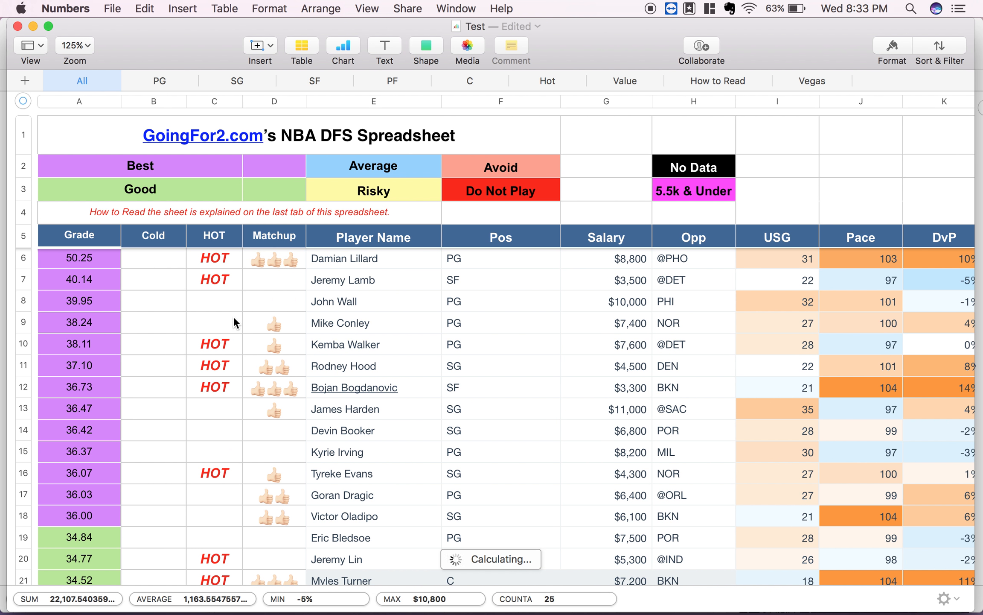
scroll(110, 264, "up", 2)
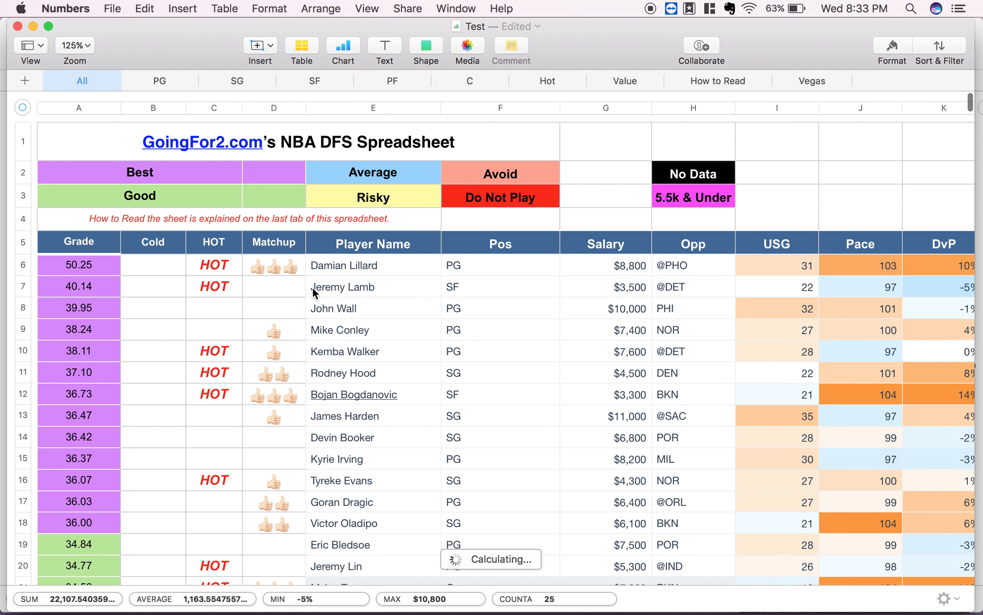
Examine the sorted players' statistics, O/U and Spread values and calculated scoring columns on the All sheet
scroll(313, 286, "right", 10)
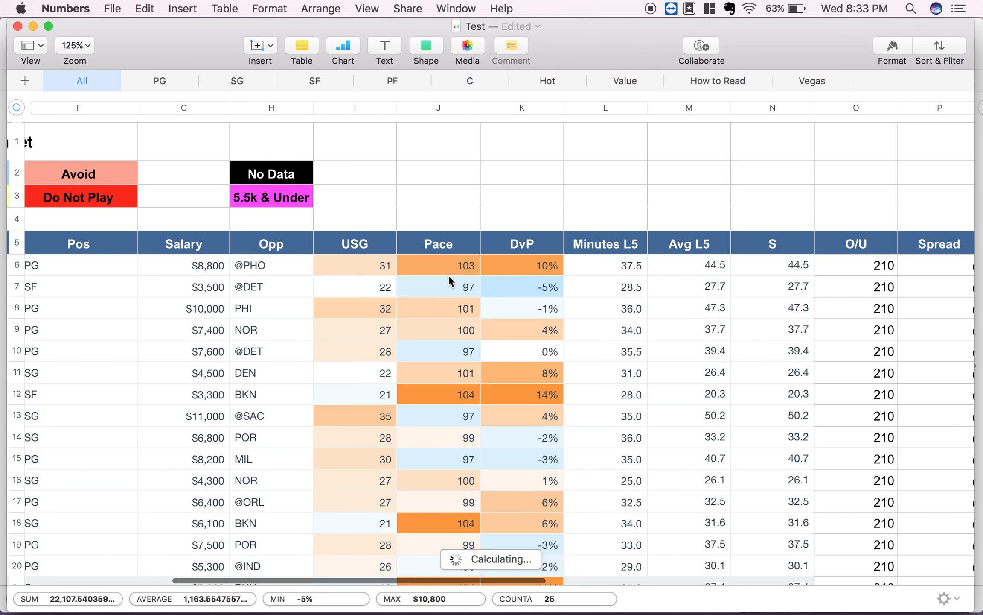
scroll(449, 277, "right", 10)
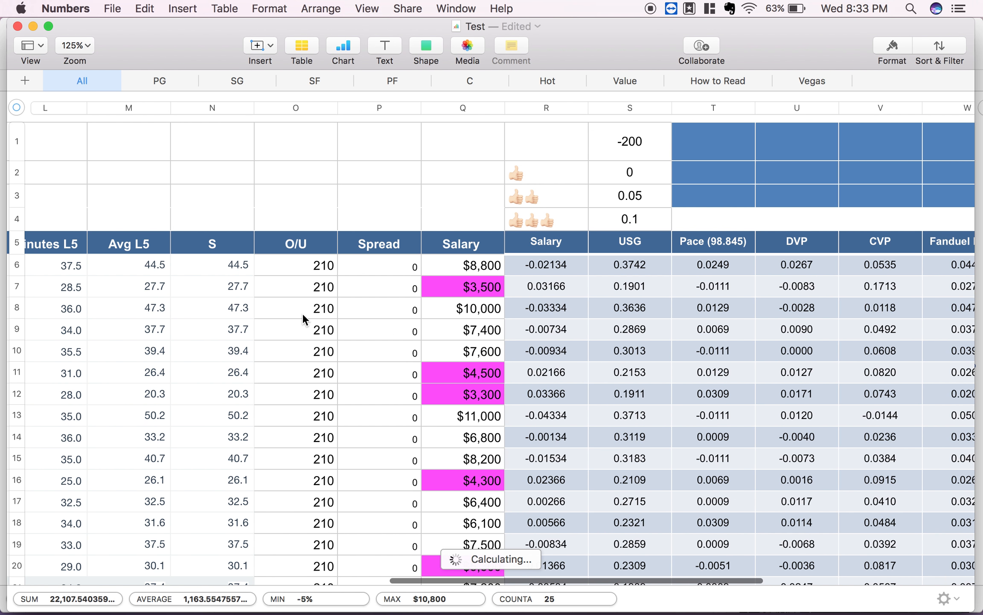
scroll(301, 313, "left", 8)
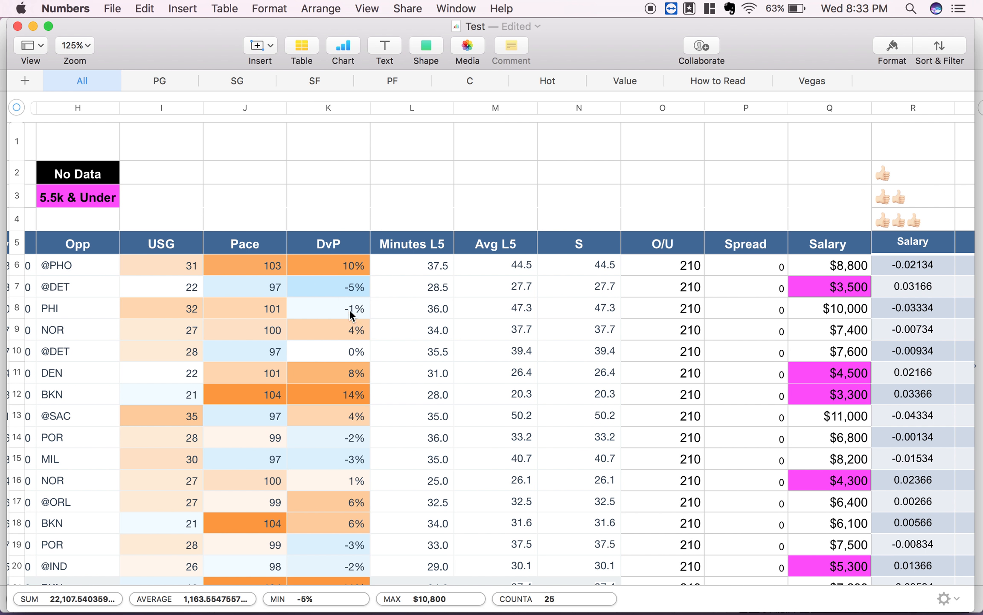
scroll(451, 277, "right", 10)
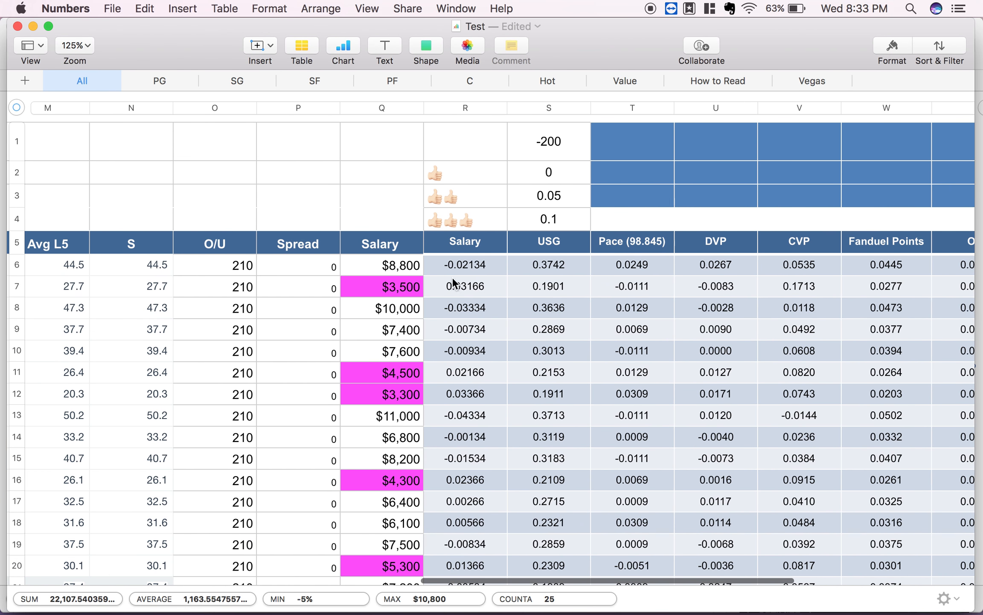
scroll(504, 292, "right", 2)
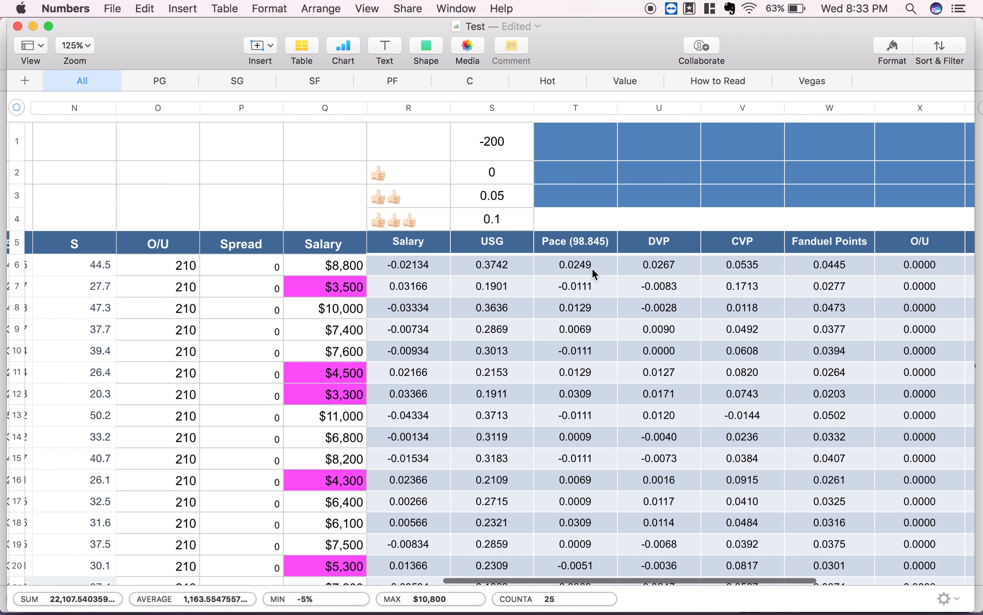
scroll(593, 267, "right", 4)
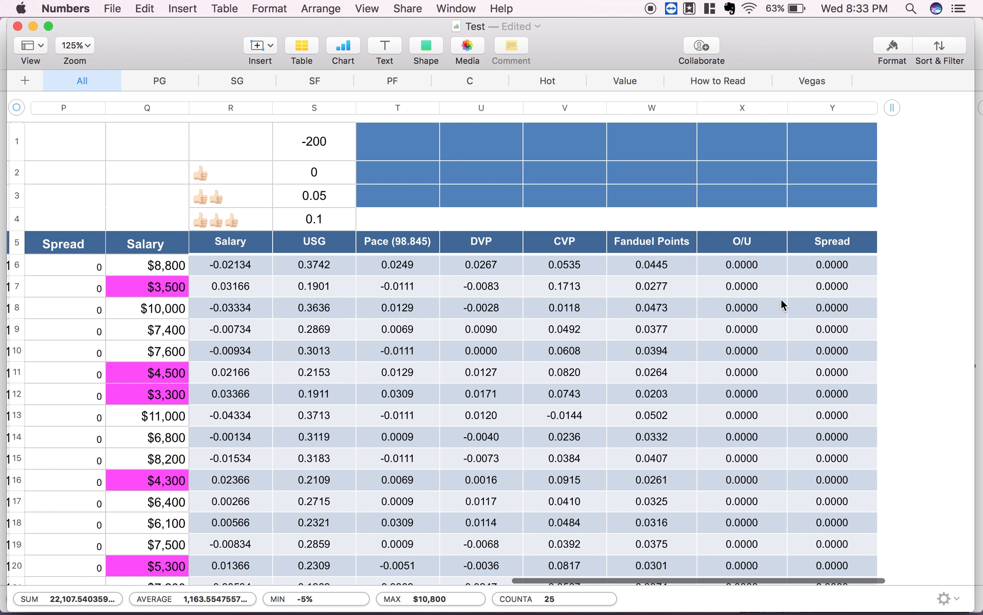
scroll(382, 286, "left", 15)
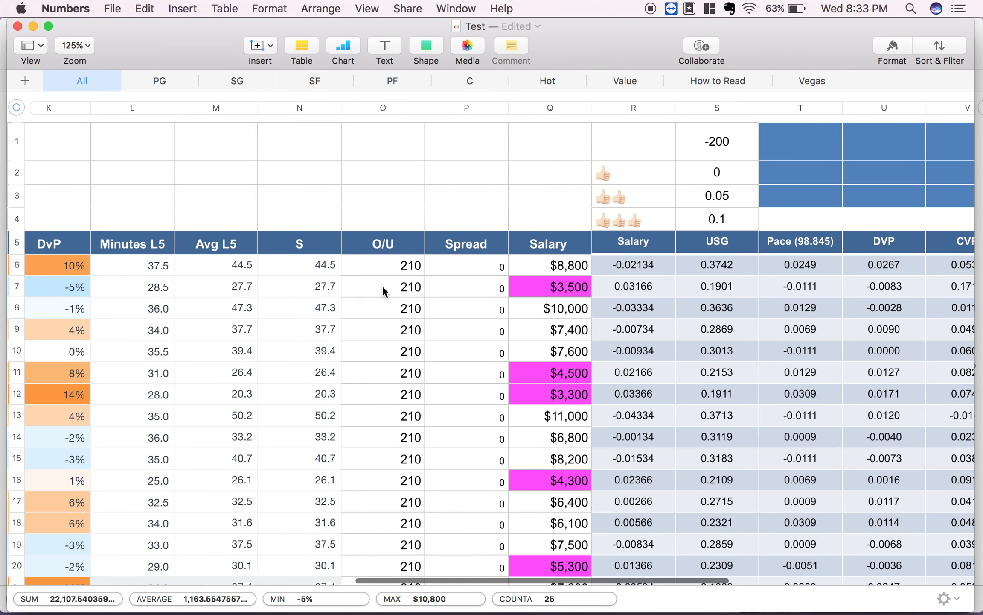
scroll(382, 285, "left", 8)
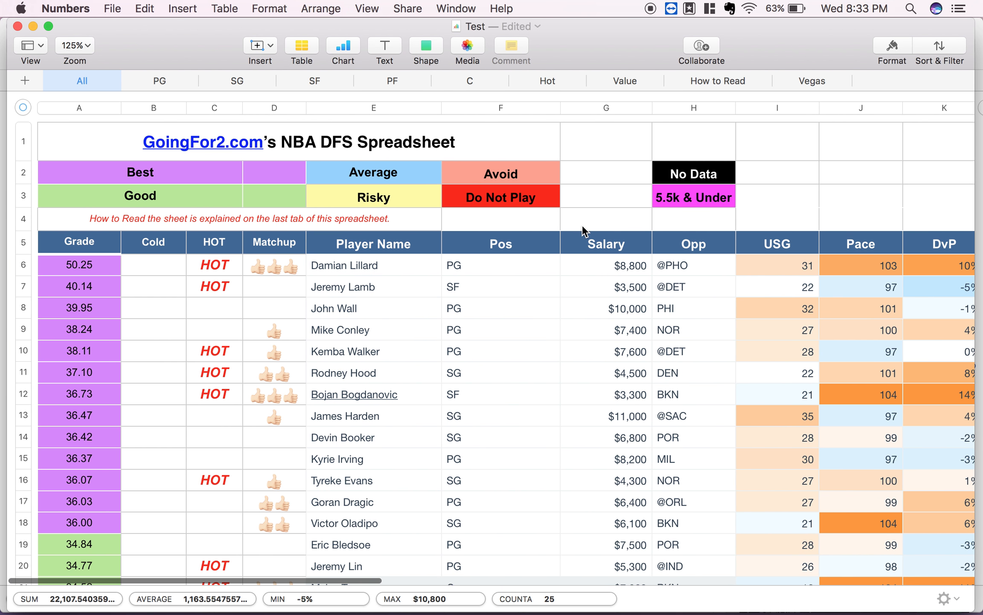
left_click(815, 85)
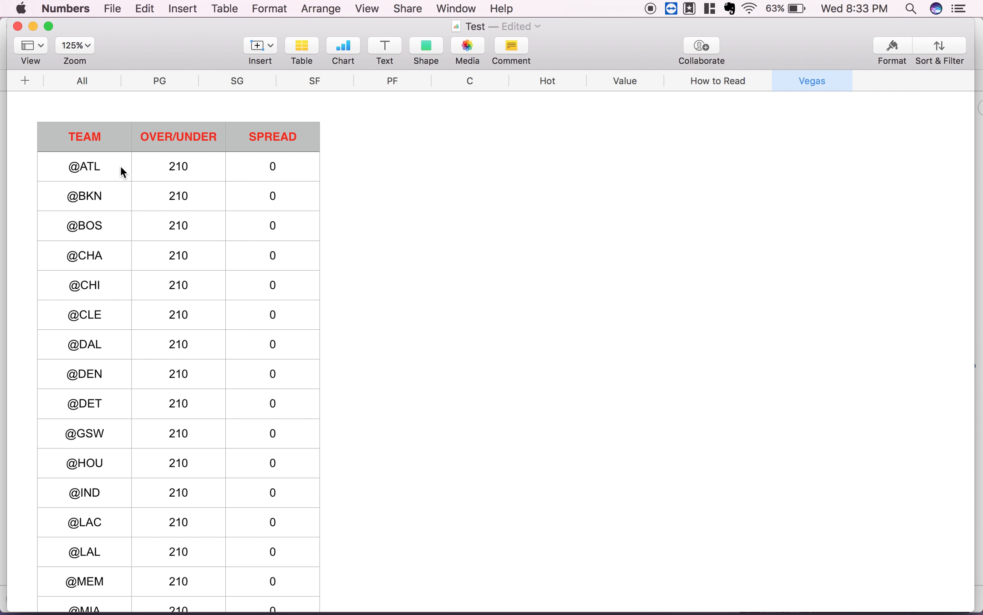
left_click(195, 169)
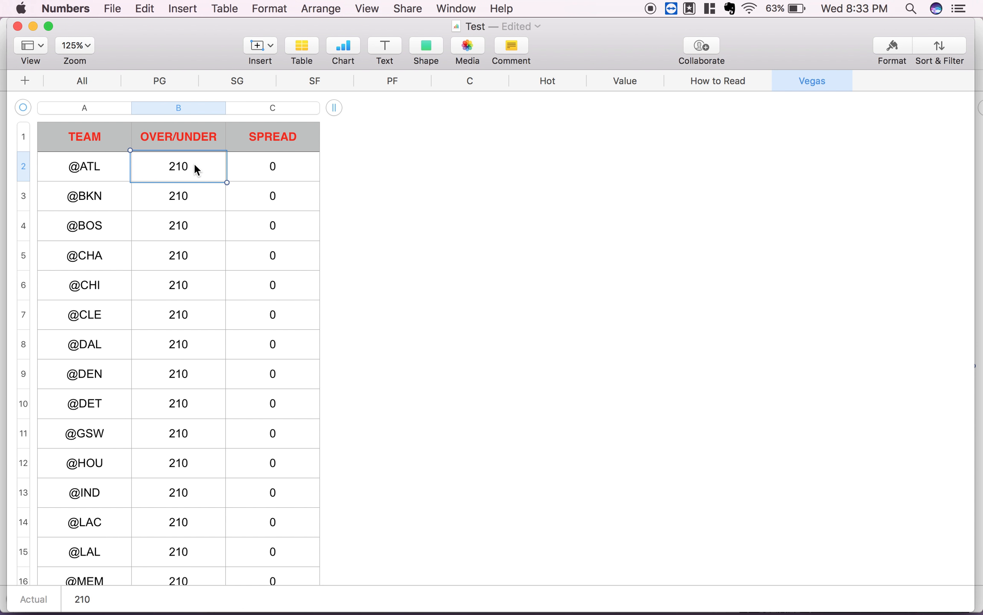
type("225")
left_click(272, 166)
key("BackSpace")
type("9")
scroll(236, 293, "down", 1)
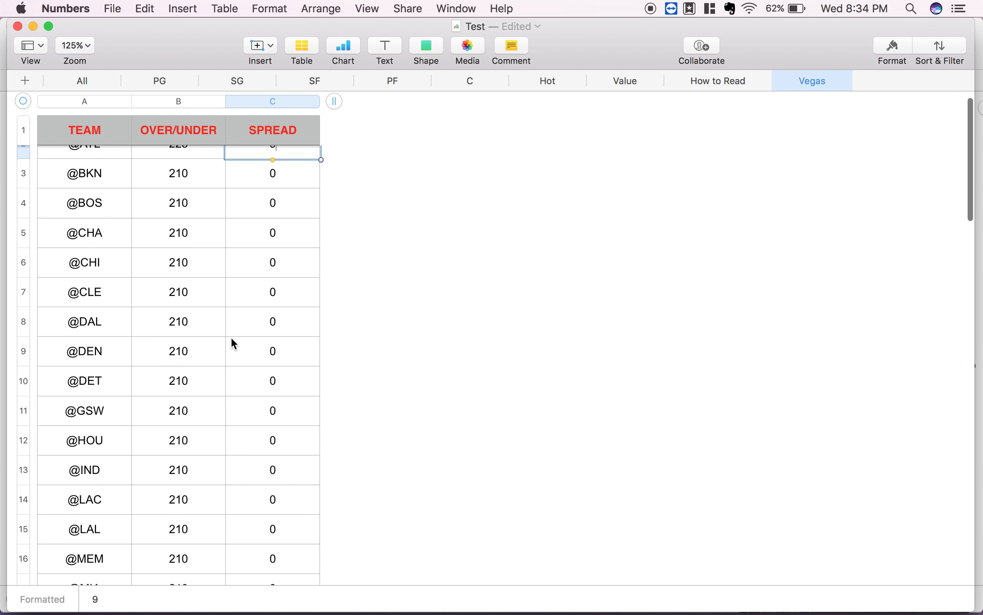
left_click(201, 379)
key("BackSpace")
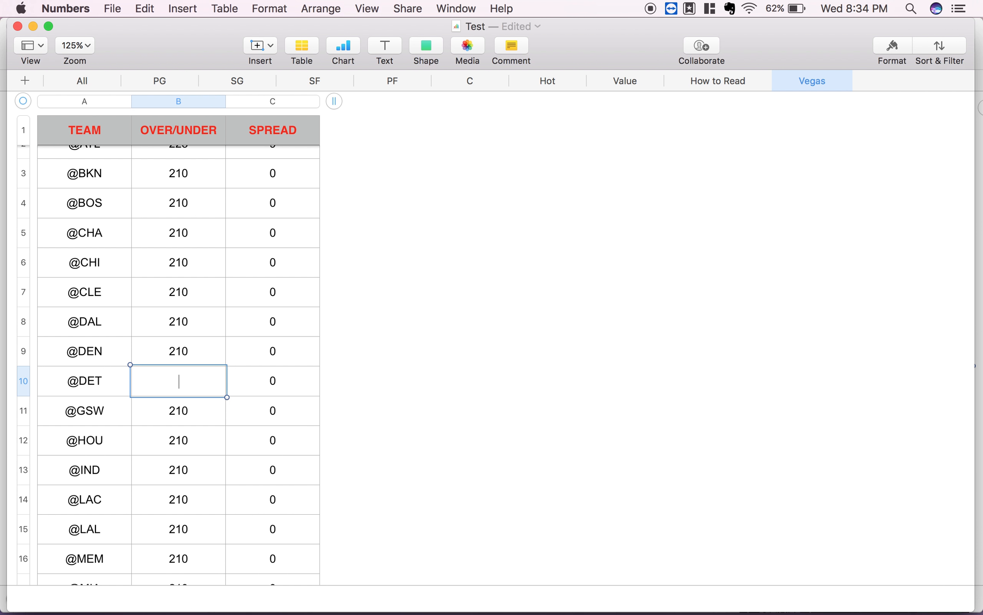
type("226")
left_click(289, 379)
key("BackSpace")
type("10")
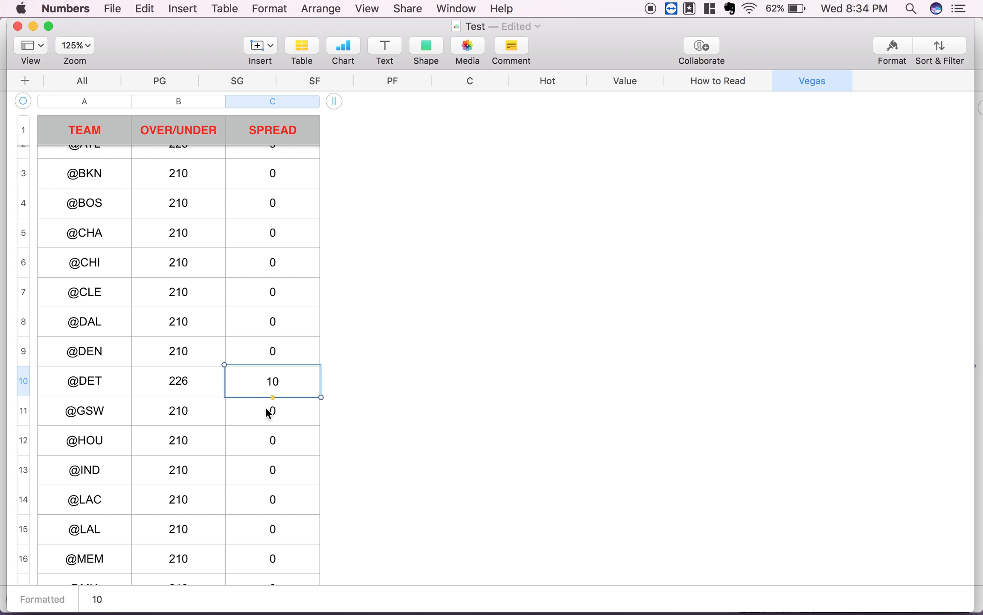
Go back to the All sheet and check the players' O/U and Spread columns against the Vegas entries
scroll(190, 390, "up", 2)
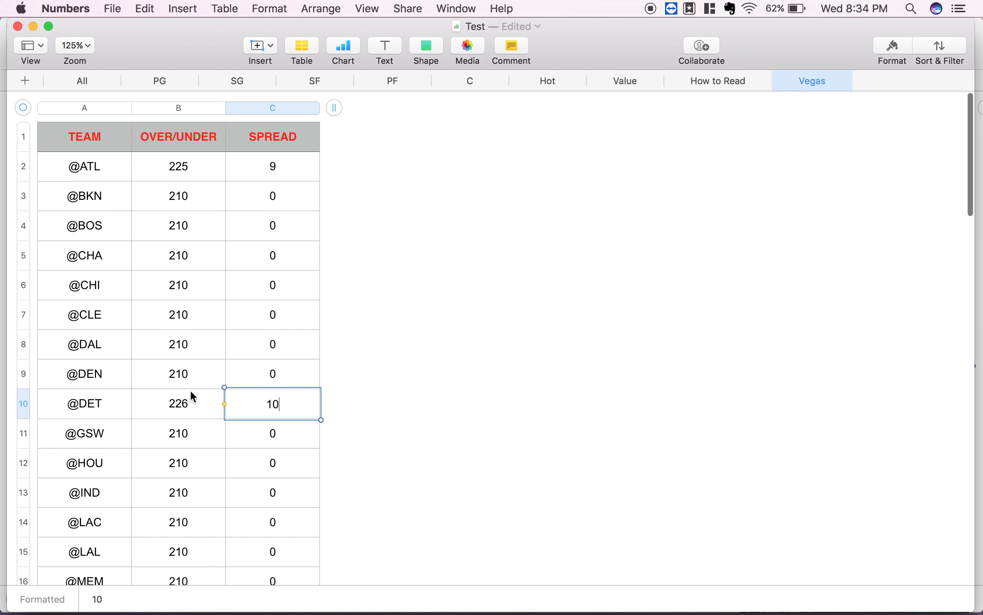
left_click(82, 81)
scroll(566, 377, "right", 10)
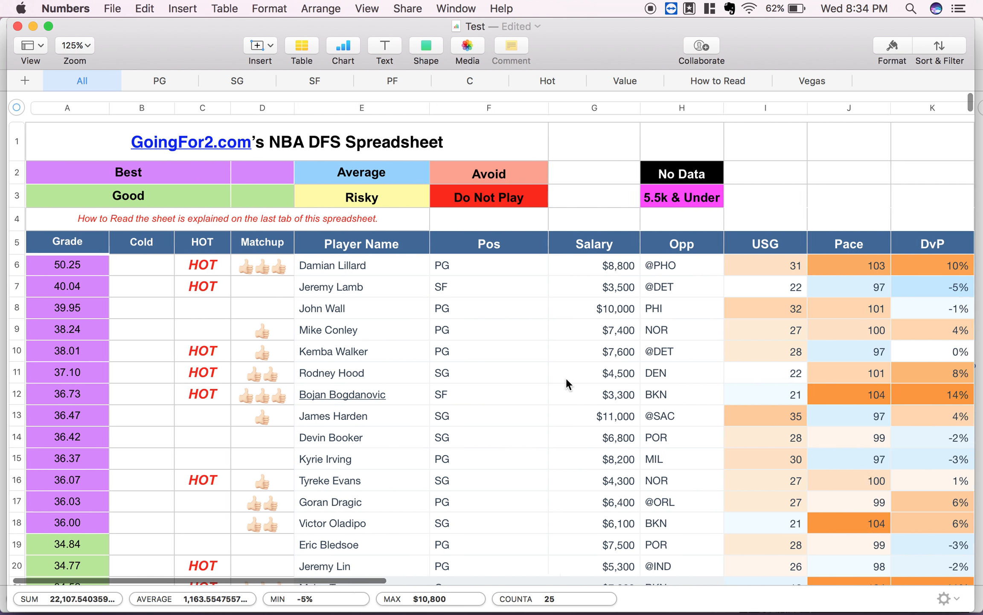
scroll(567, 383, "right", 15)
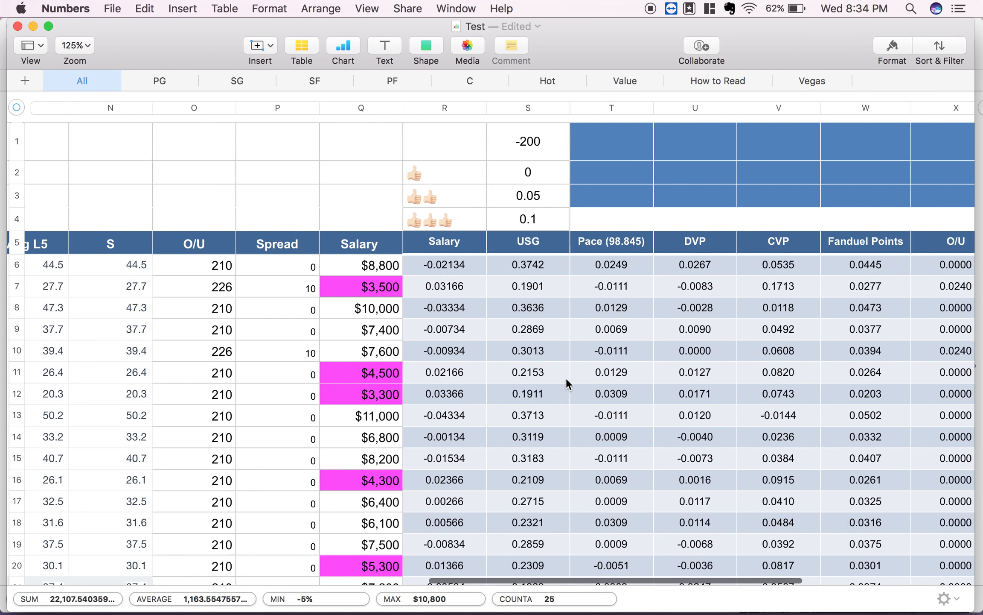
Compare the calculated O/U and Spread scoring columns with the players' names, opponents and Vegas values on the All sheet
scroll(567, 377, "right", 5)
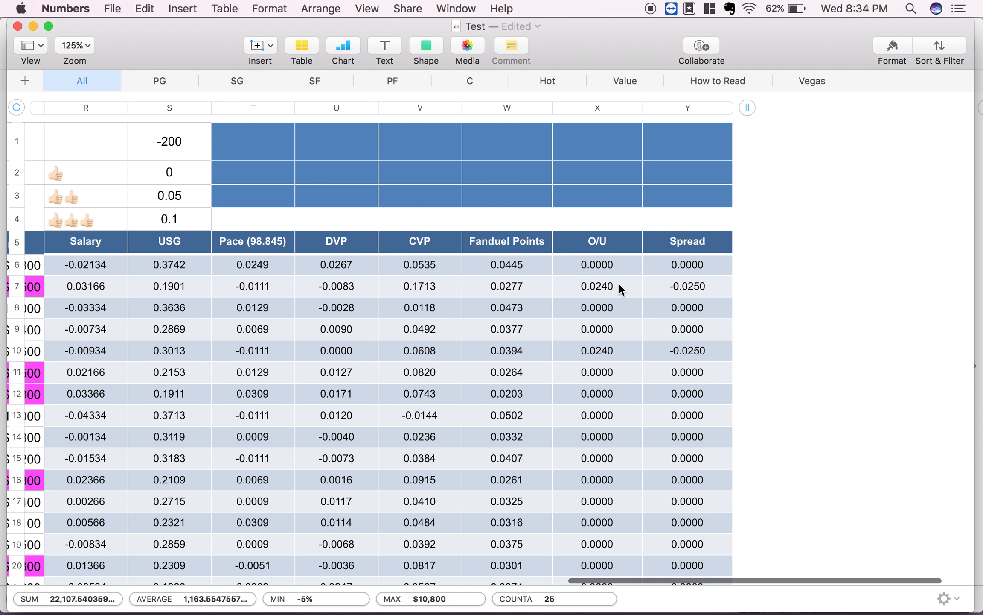
scroll(606, 286, "left", 8)
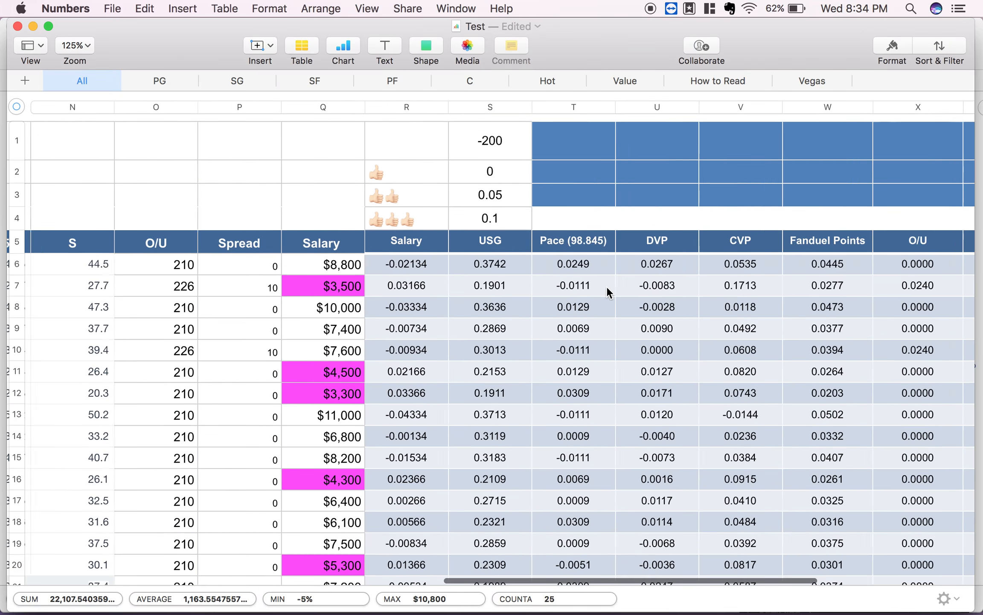
scroll(606, 286, "left", 20)
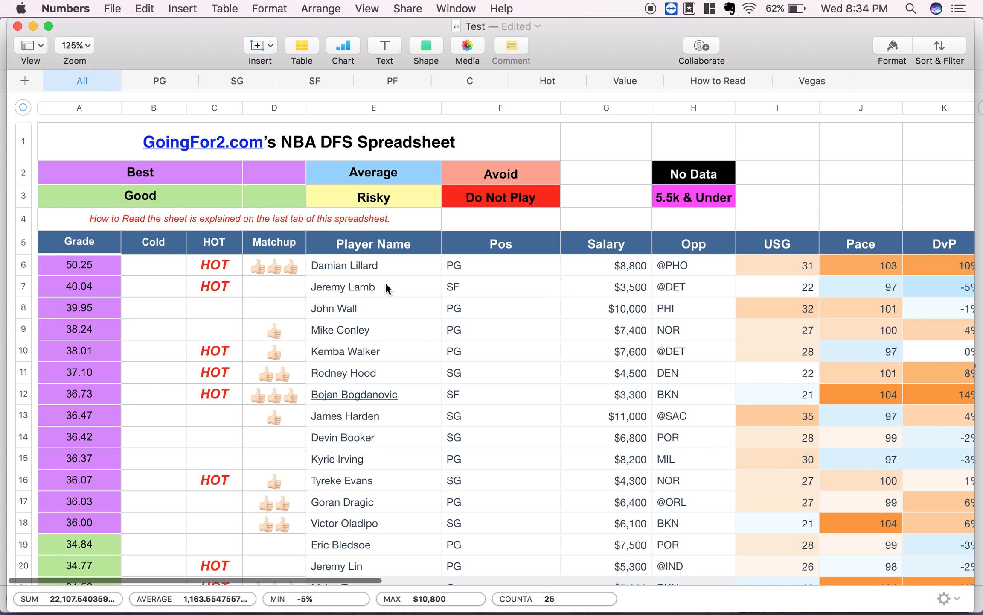
scroll(696, 286, "right", 20)
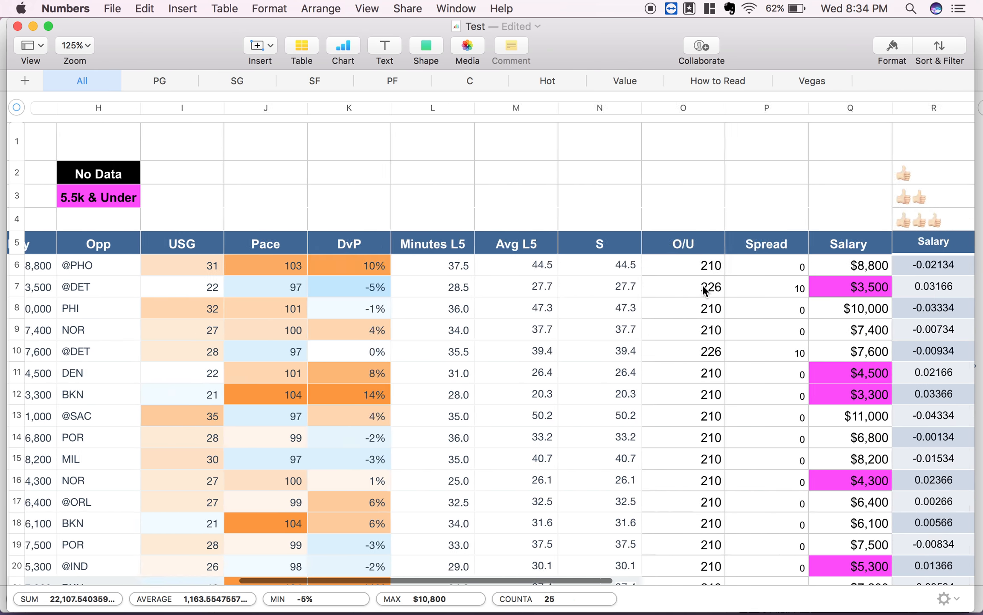
scroll(702, 285, "right", 10)
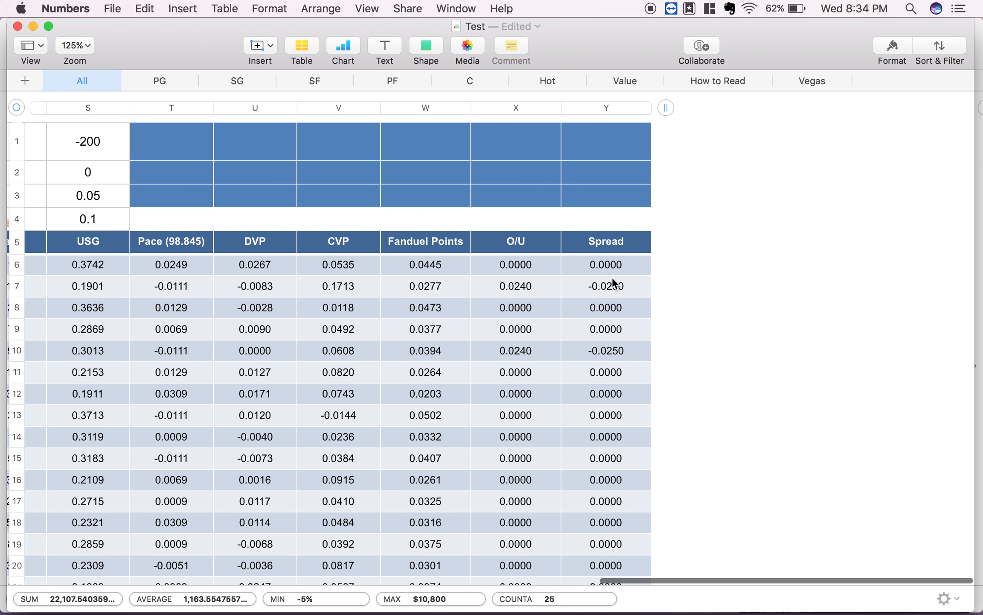
scroll(563, 293, "left", 20)
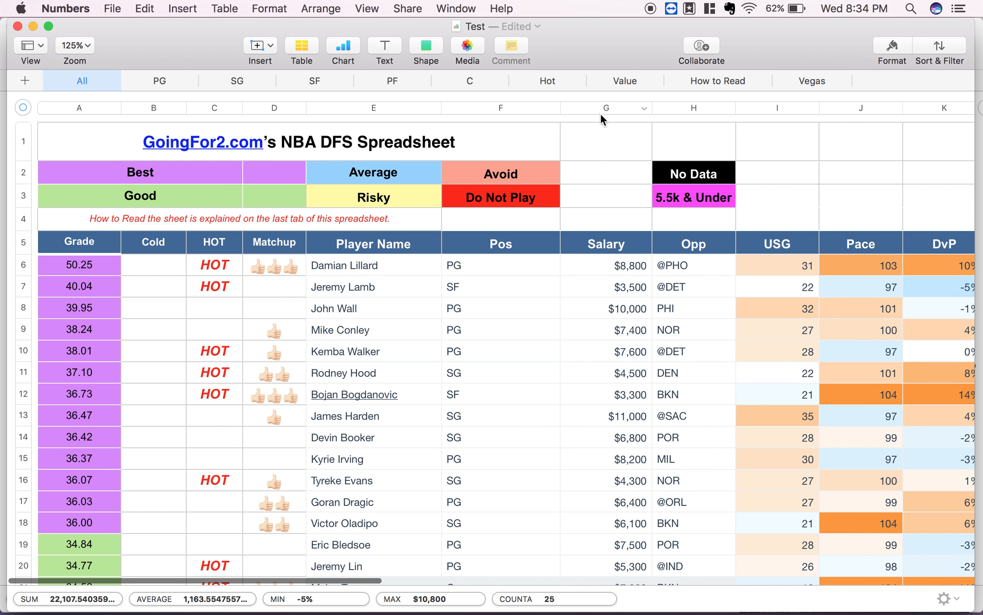
Hide columns G through Y on the All sheet, except the Opp column H and the highlighted Salary column Q
left_click(604, 108)
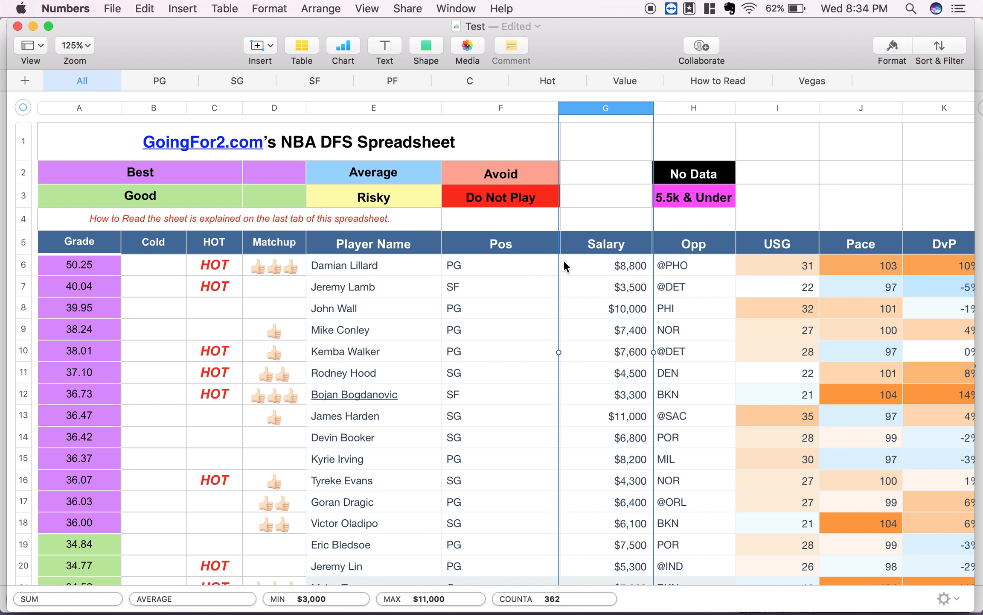
key("shift+super+Right")
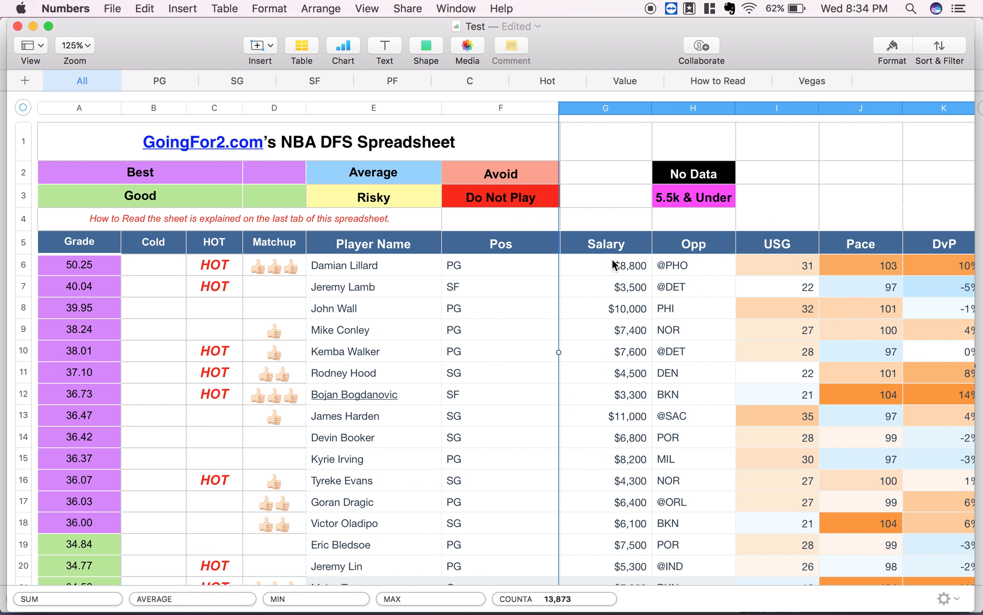
scroll(689, 107, "right", 15)
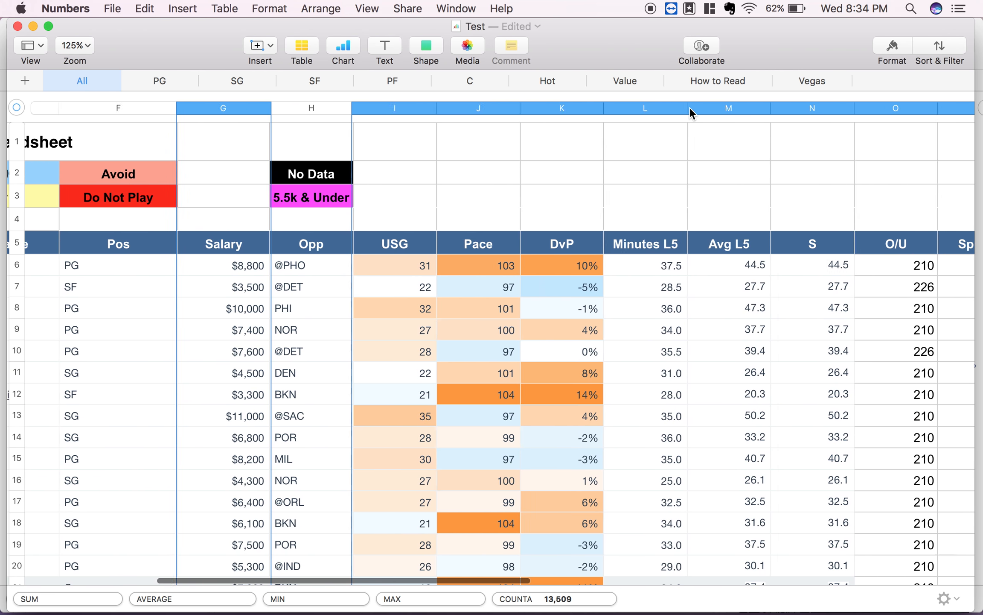
left_click(742, 107, "super")
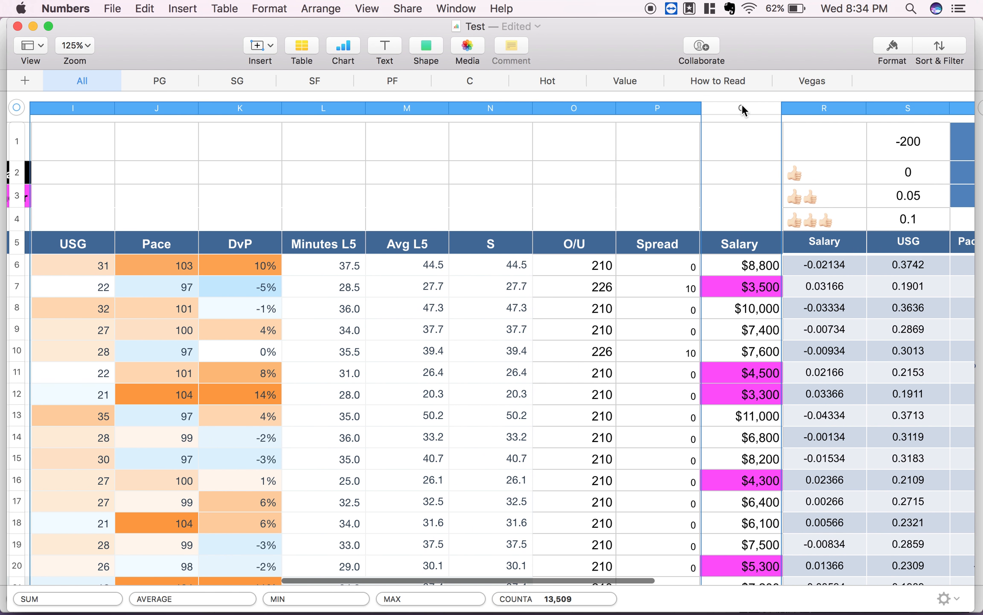
left_click(694, 109)
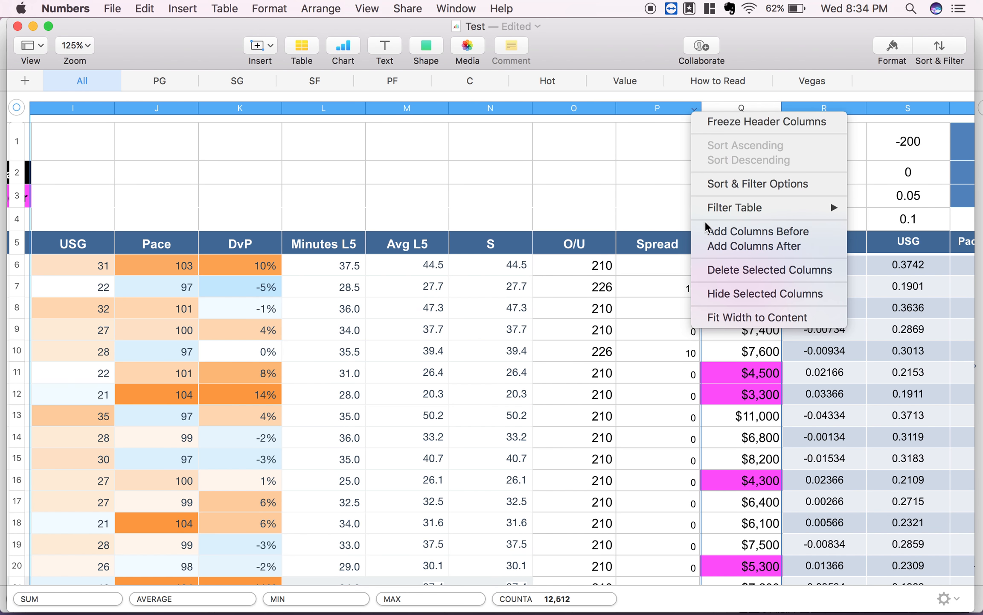
left_click(720, 293)
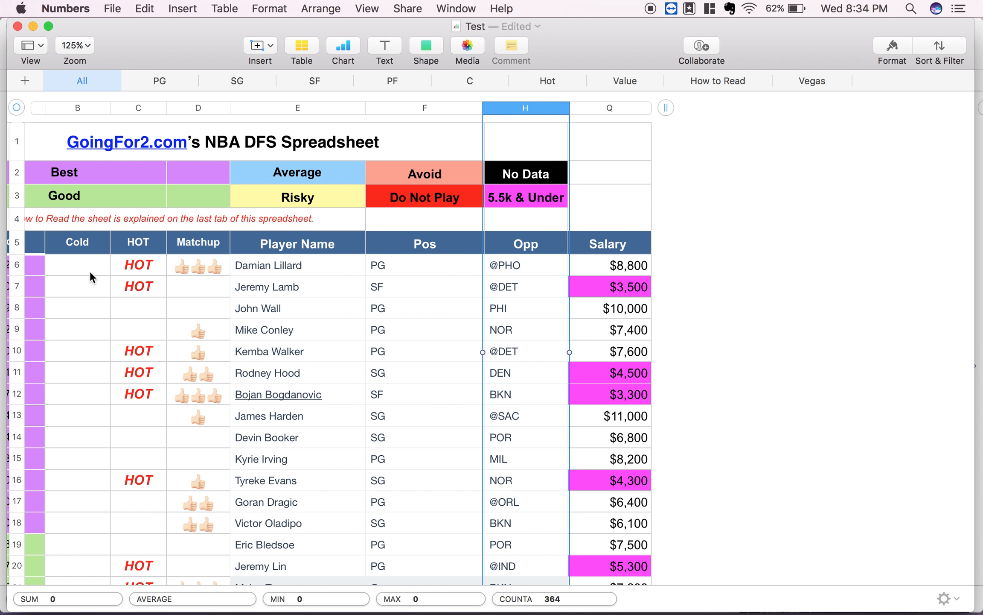
Look over the condensed player list on the All sheet, including grades, matchups, opponents and salaries
scroll(88, 272, "left", 2)
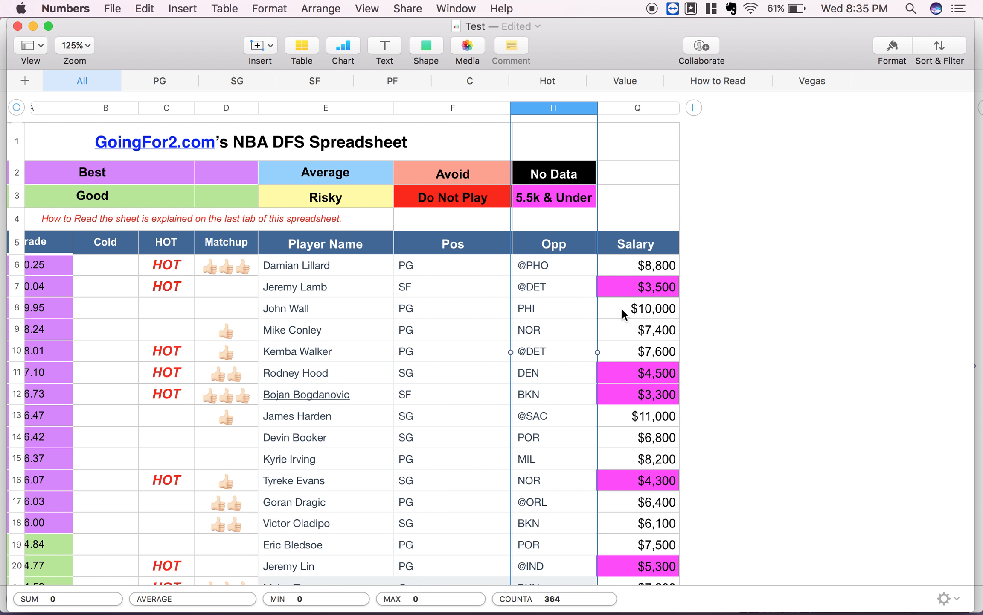
scroll(632, 490, "down", 4)
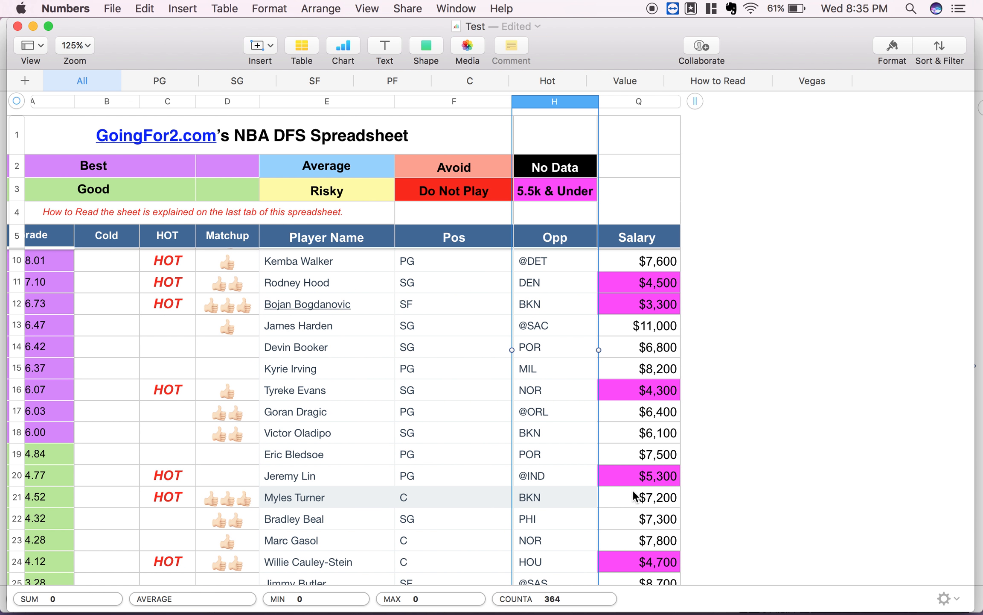
scroll(631, 352, "up", 4)
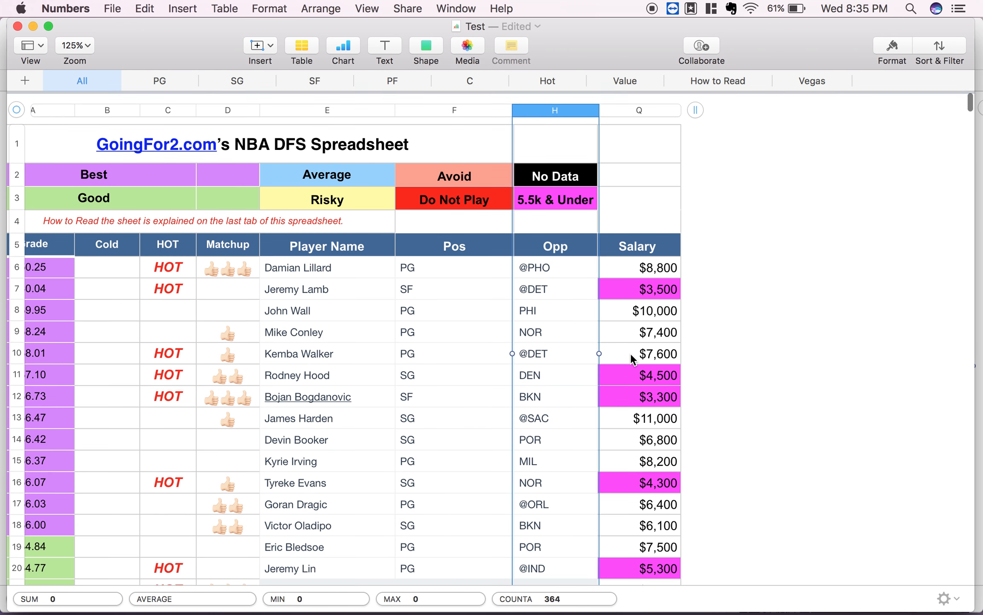
scroll(631, 353, "left", 1)
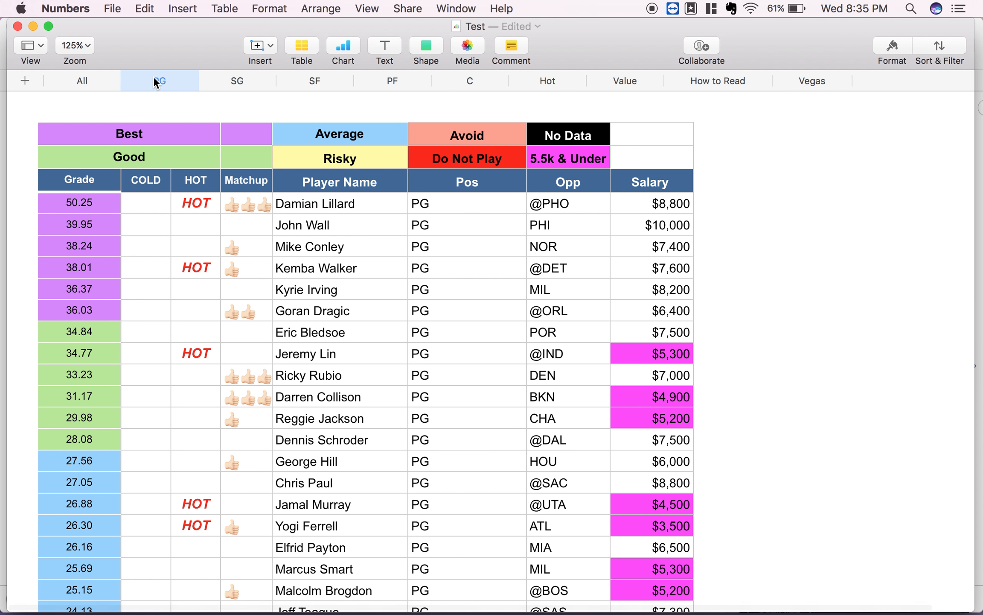
Review the graded player lists on the PG, SG and Hot sheets
left_click(155, 79)
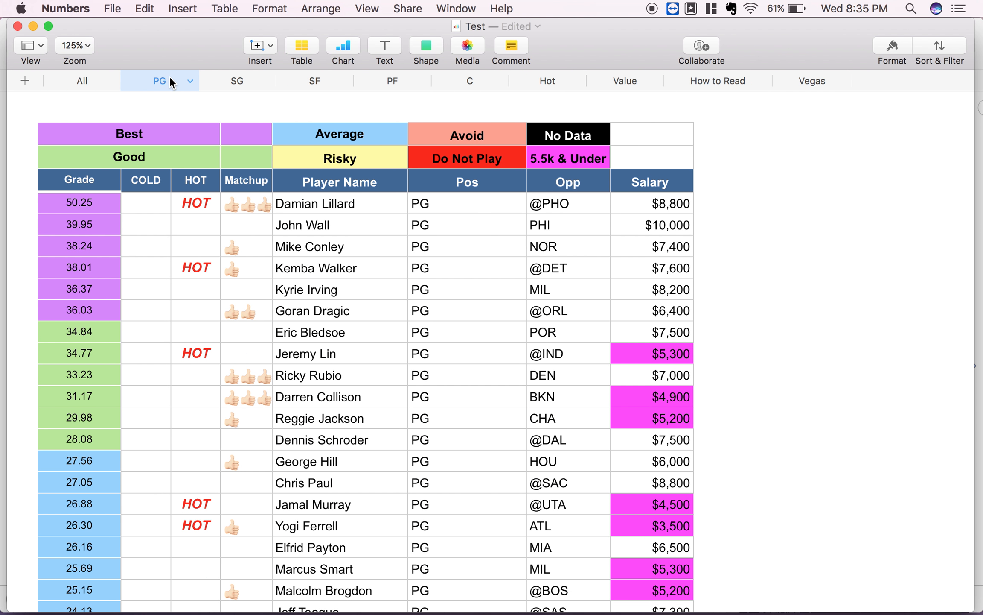
left_click(235, 85)
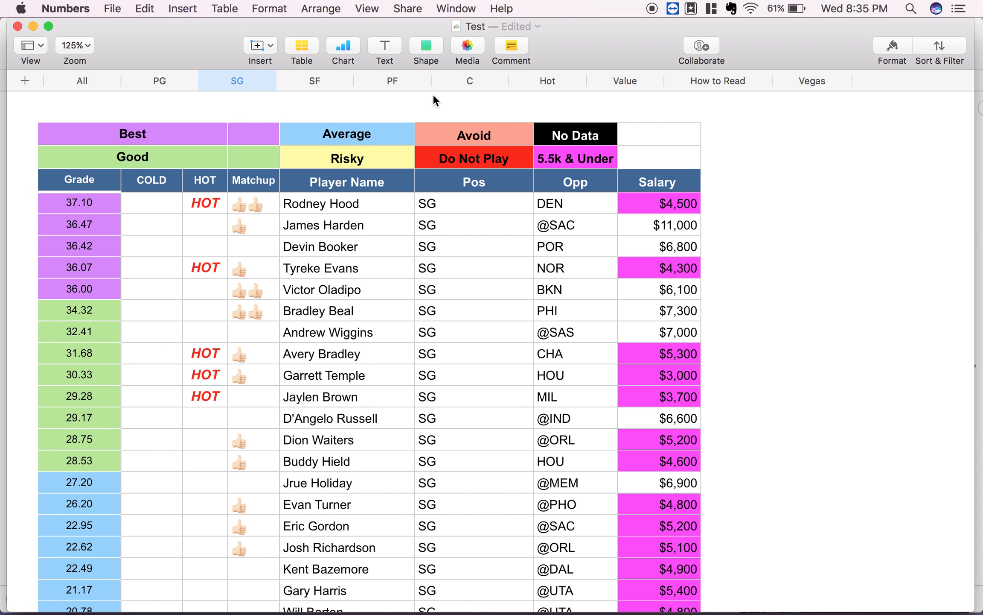
left_click(550, 85)
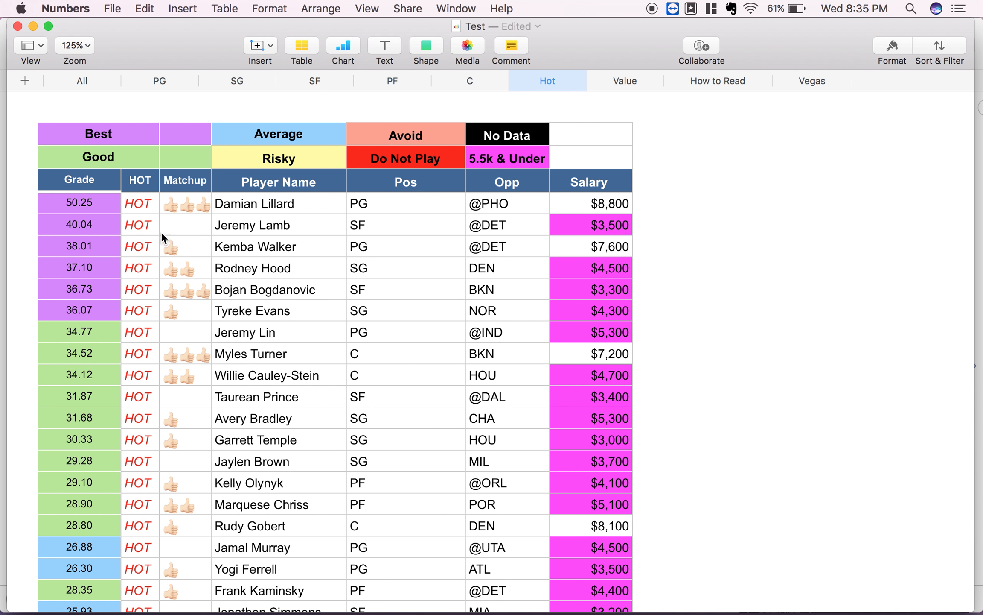
scroll(164, 362, "down", 1)
scroll(577, 141, "up", 1)
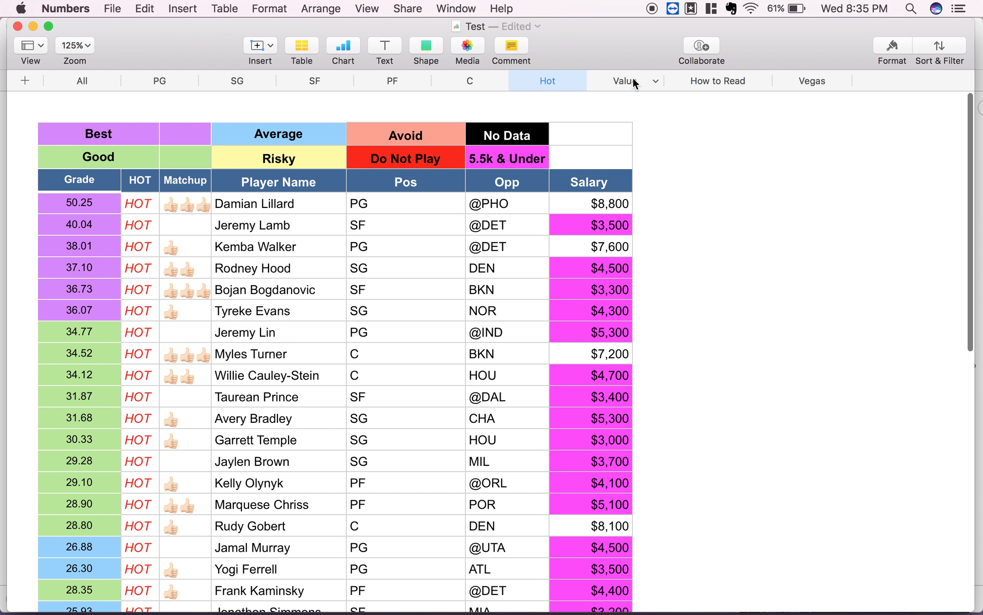
Examine the Value sheet's list of low-salary players down to its end, and return to the All sheet
left_click(627, 81)
scroll(363, 290, "down", 15)
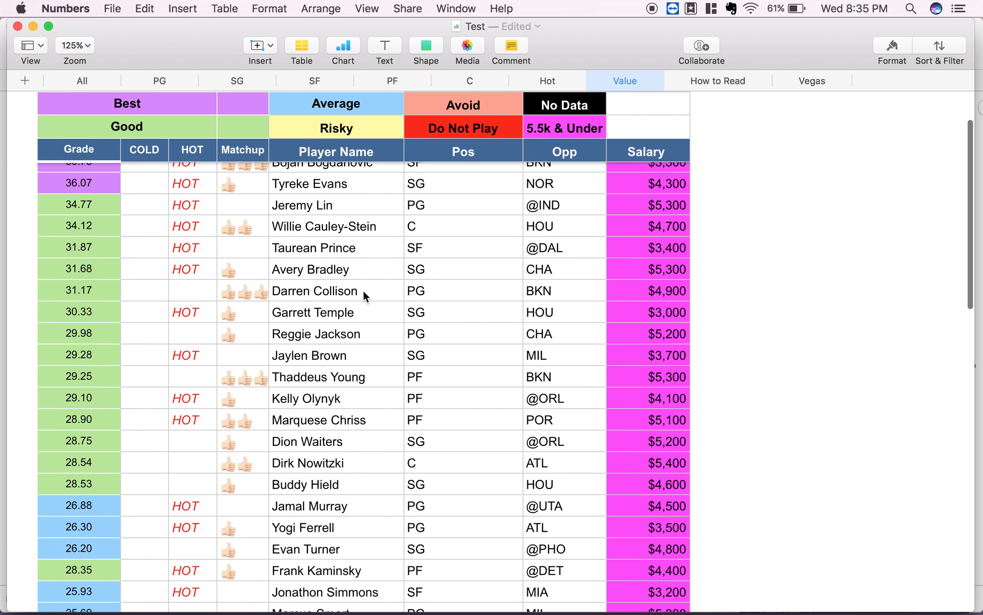
scroll(363, 290, "down", 10)
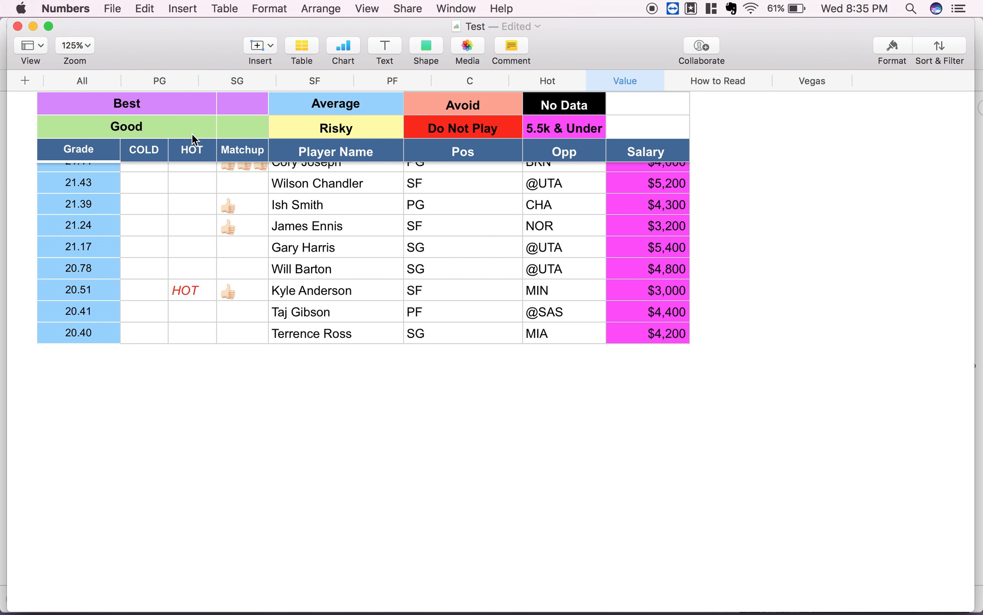
scroll(636, 279, "up", 10)
scroll(637, 279, "up", 10)
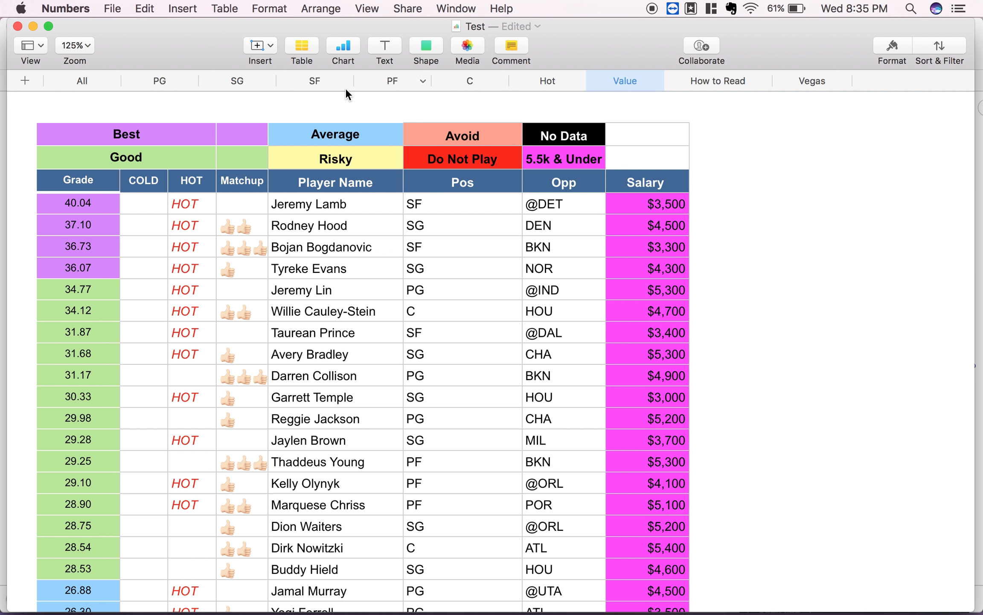
left_click(80, 78)
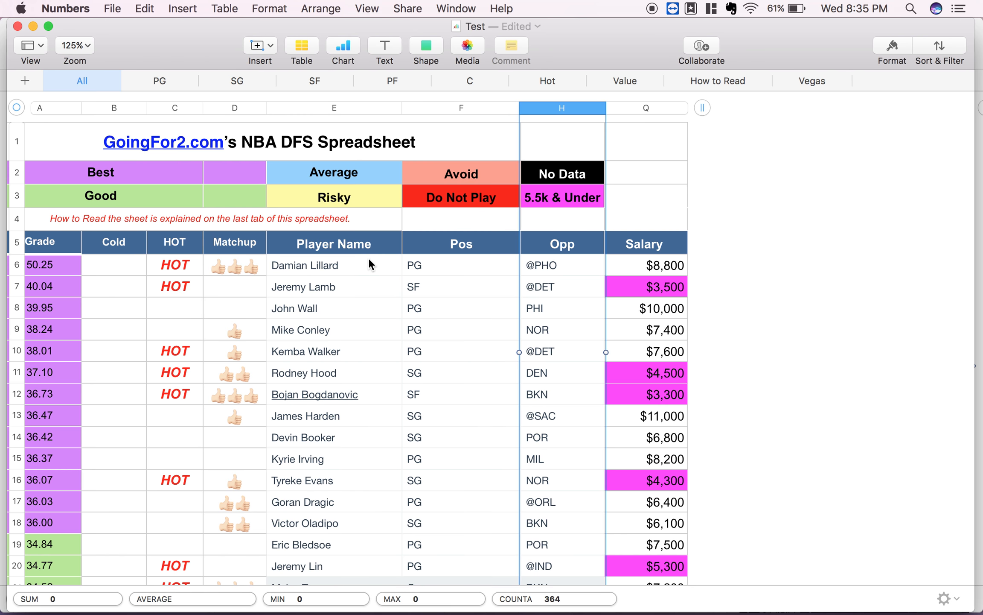
scroll(137, 281, "left", 2)
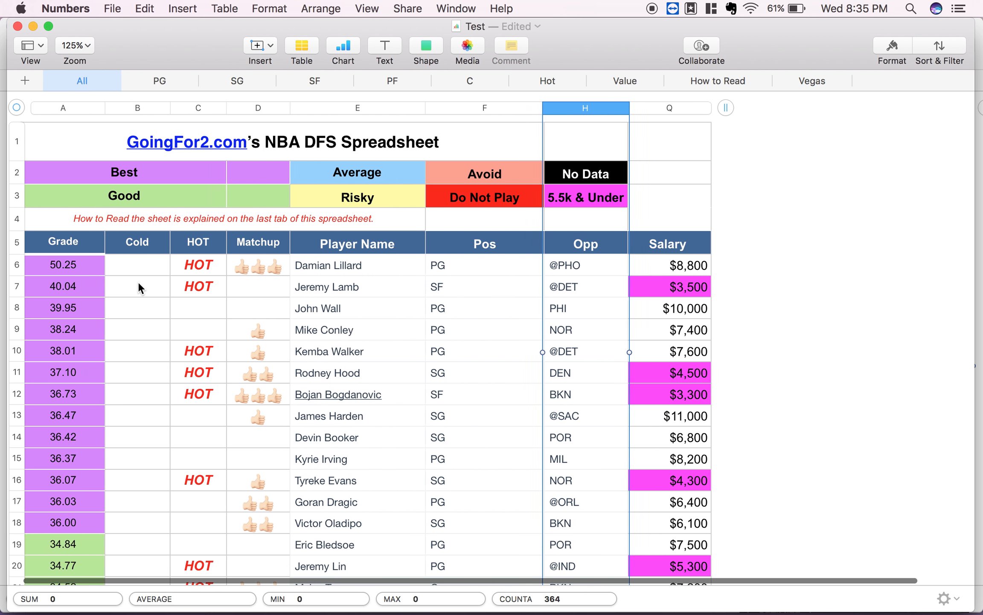